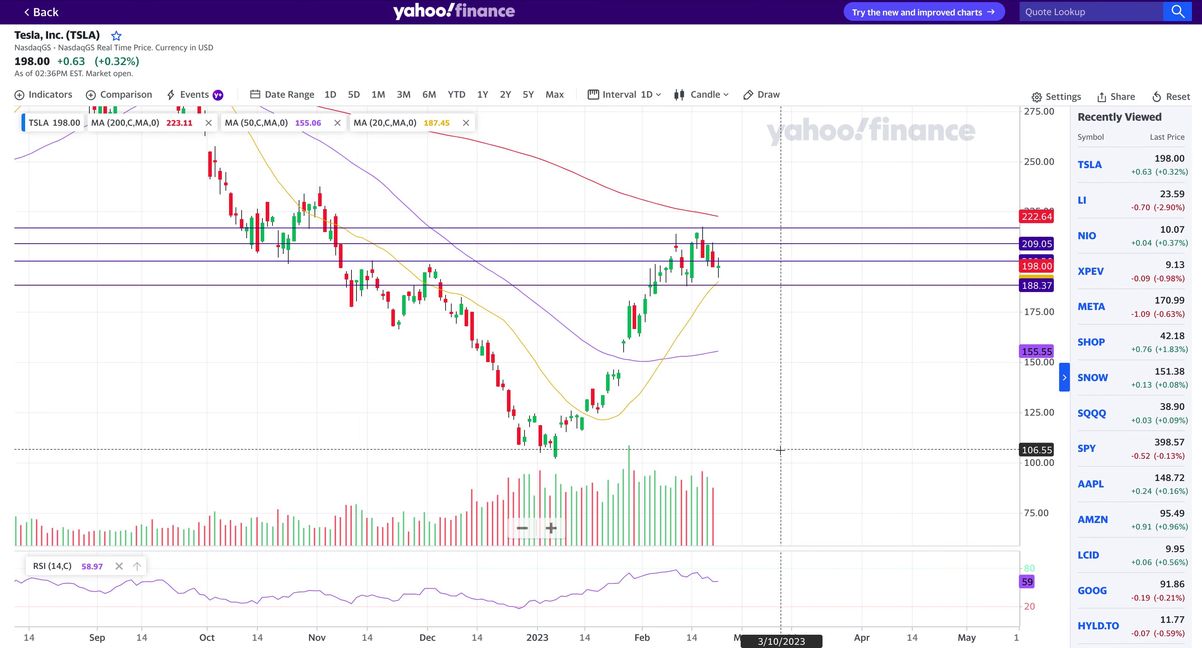
Turn on chart drawing with the freehand Doodle tool, selecting the 222.64 horizontal level
{"action": "scroll", "coordinate": [780, 449], "scroll_direction": "up", "scroll_amount": 5}
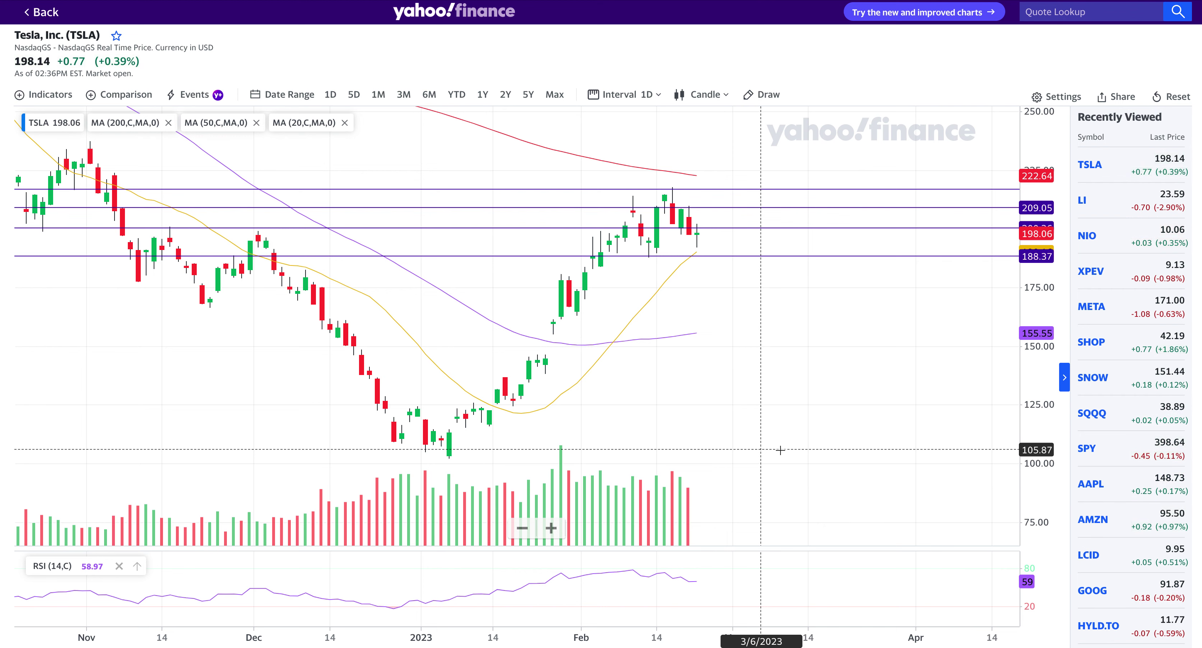
{"action": "scroll", "coordinate": [780, 449], "scroll_direction": "down", "scroll_amount": 3}
{"action": "scroll", "coordinate": [780, 449], "scroll_direction": "down", "scroll_amount": 1}
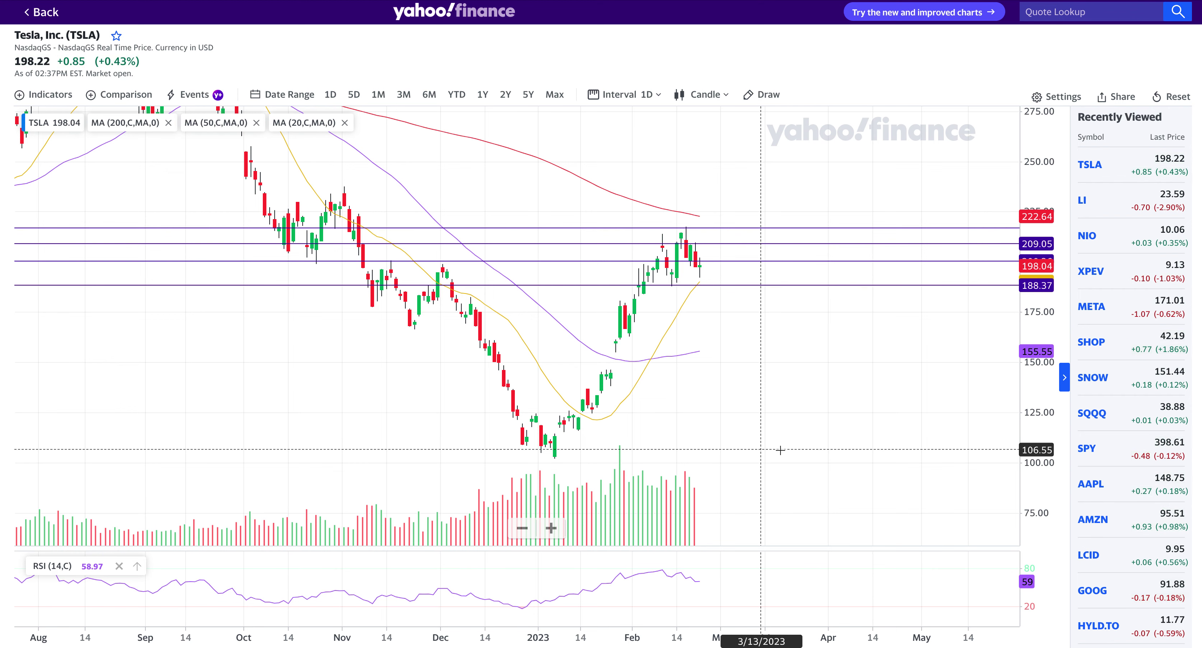
{"action": "scroll", "coordinate": [780, 450], "scroll_direction": "down", "scroll_amount": 5}
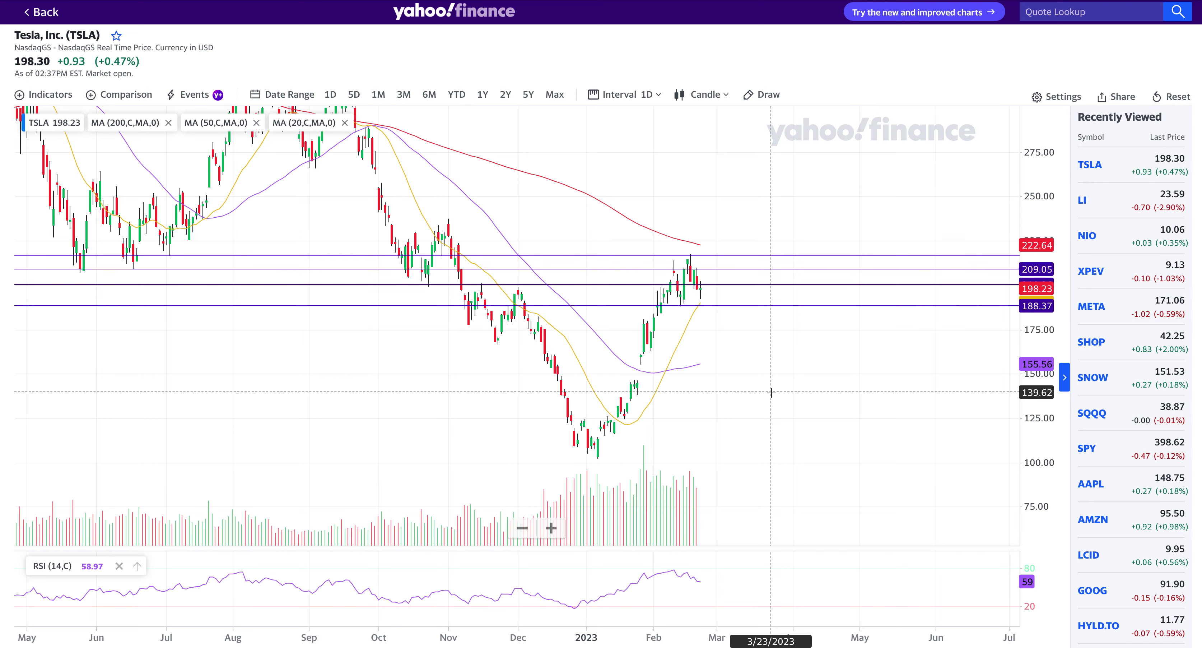
{"action": "scroll", "coordinate": [771, 393], "scroll_direction": "up", "scroll_amount": 3}
{"action": "scroll", "coordinate": [771, 392], "scroll_direction": "up", "scroll_amount": 4}
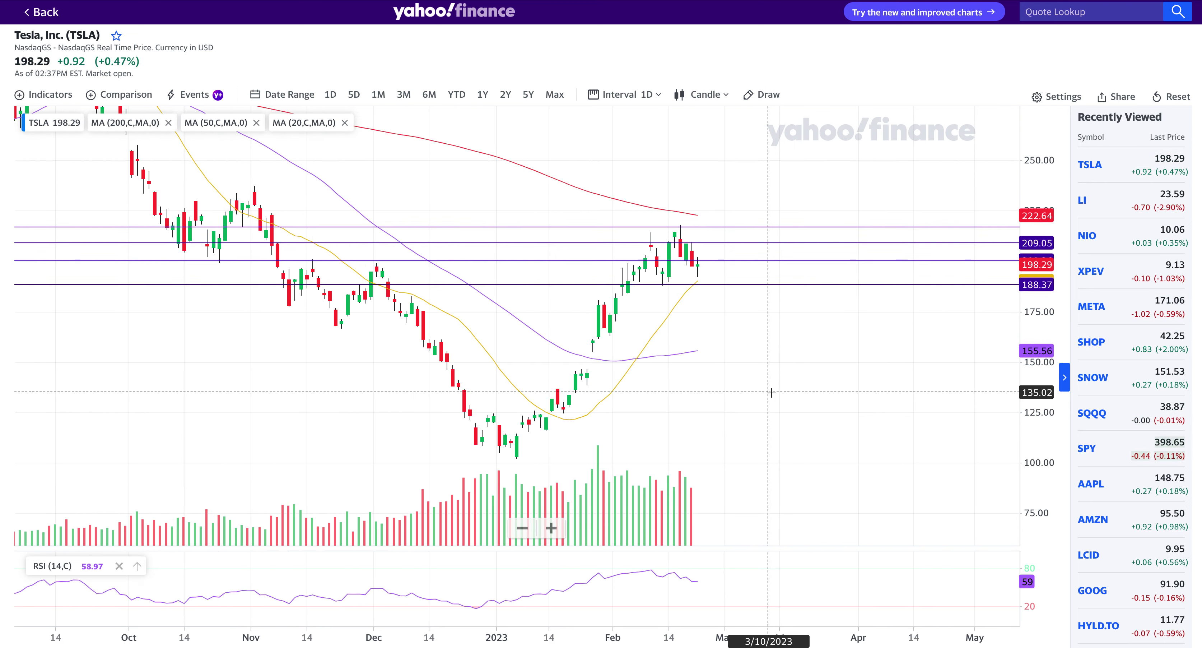
{"action": "scroll", "coordinate": [771, 392], "scroll_direction": "down", "scroll_amount": 3}
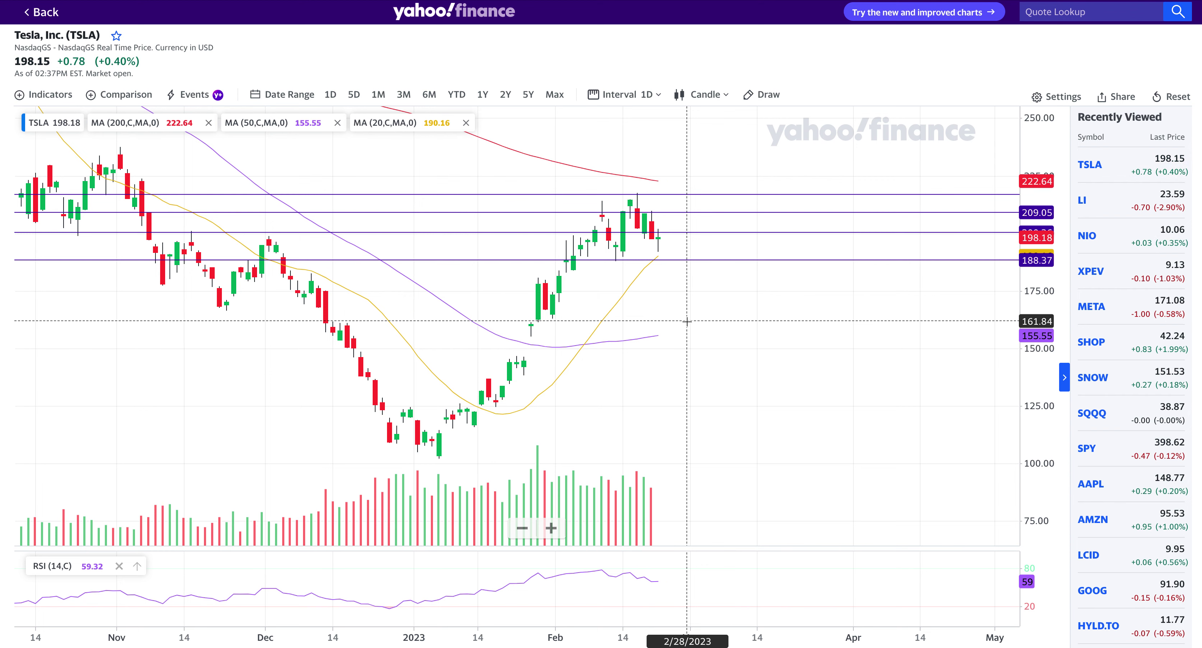
{"action": "scroll", "coordinate": [686, 321], "scroll_direction": "down", "scroll_amount": 5}
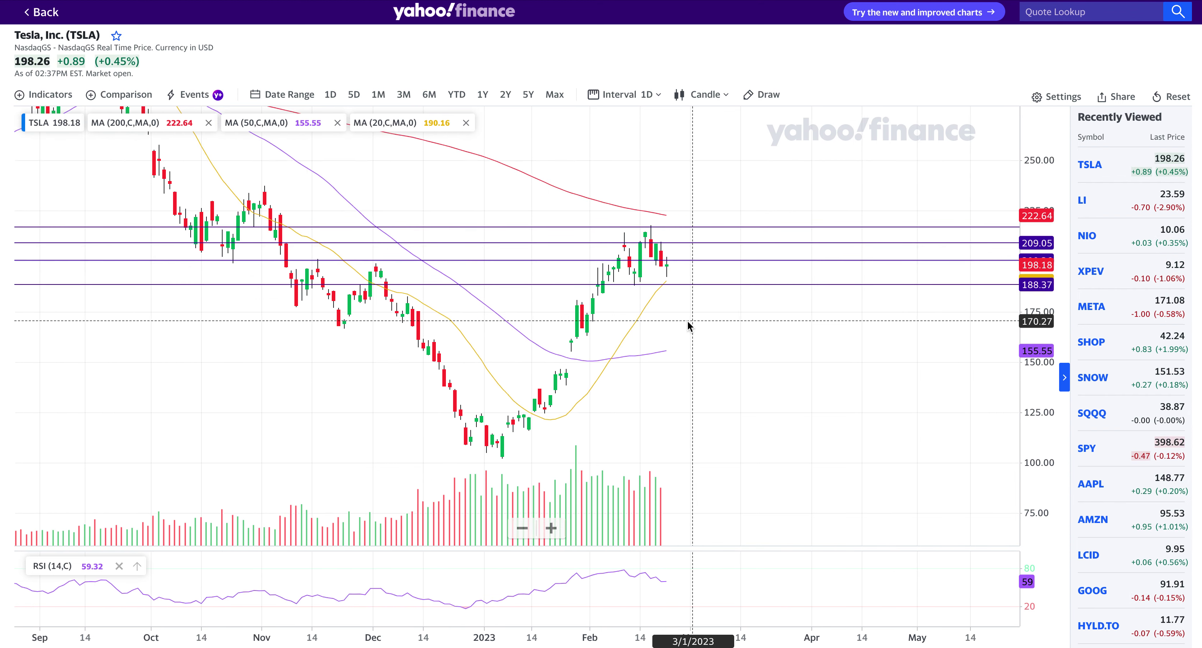
{"action": "left_click", "coordinate": [768, 95]}
{"action": "left_click", "coordinate": [48, 120]}
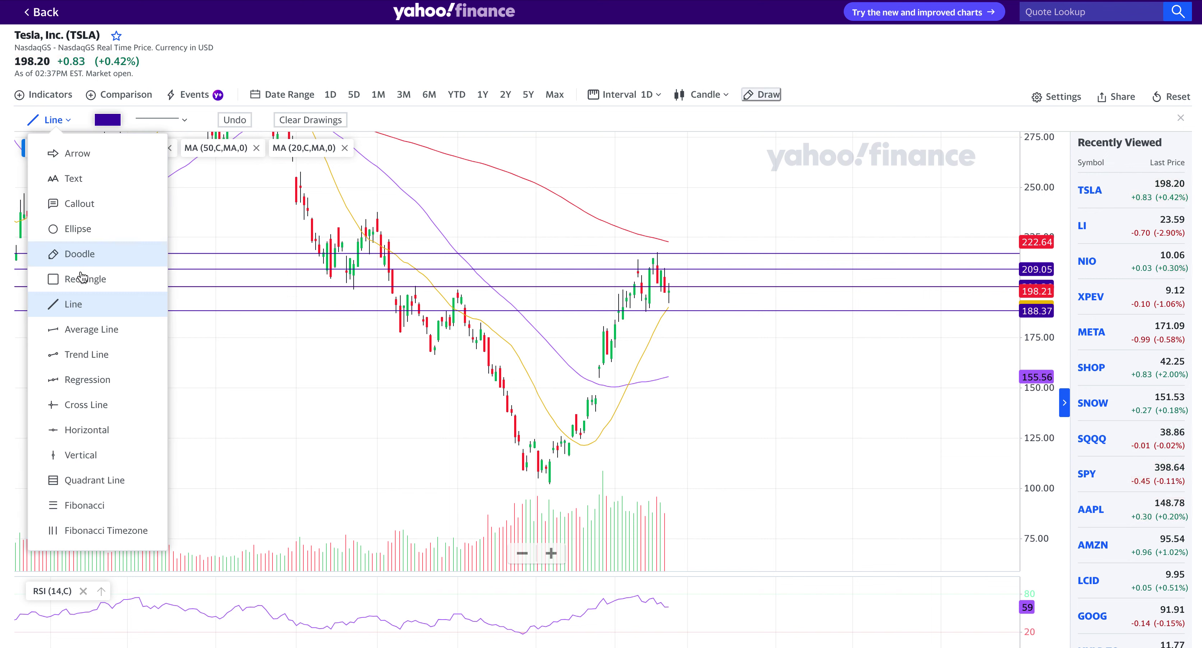
{"action": "left_click", "coordinate": [70, 254]}
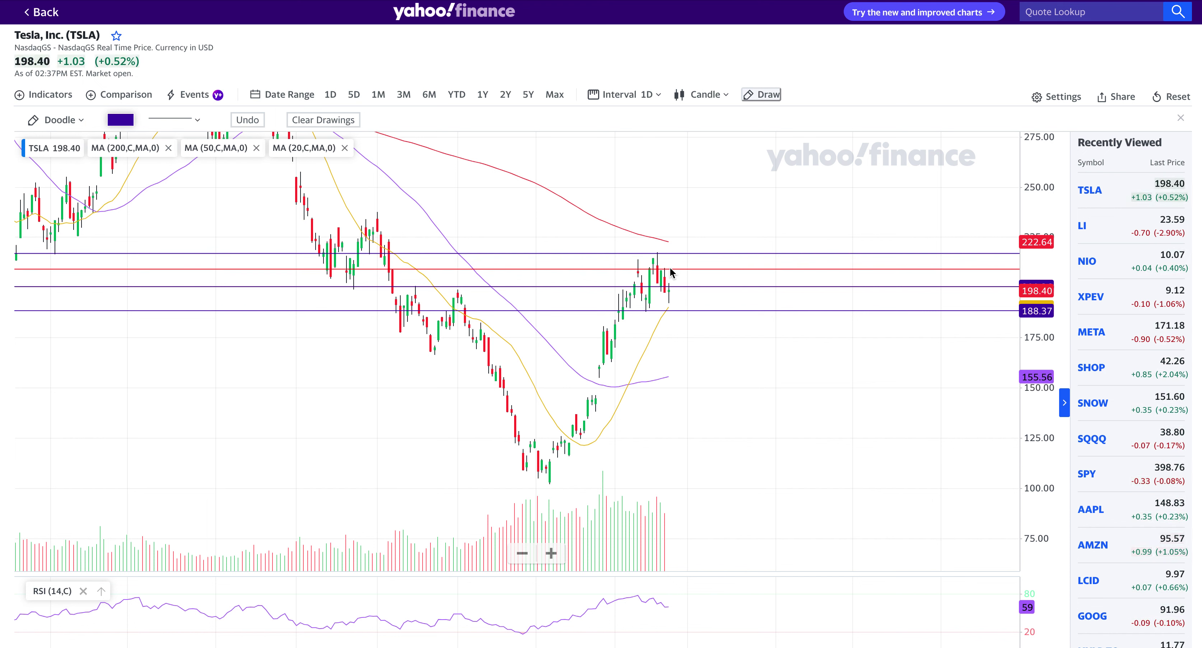
{"action": "left_click", "coordinate": [700, 256]}
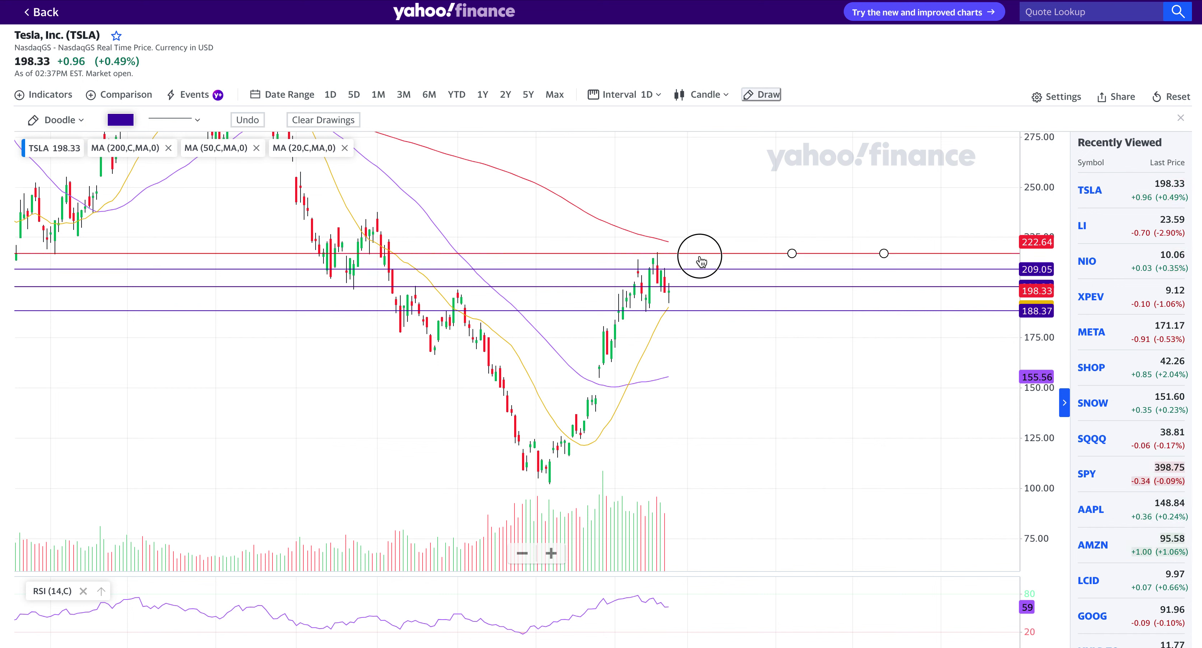
Doodle a mark between the top lines, a rising arrow from the January low, and a circle near the peak
{"action": "left_click", "coordinate": [700, 256]}
{"action": "mouse_move", "coordinate": [702, 254]}
{"action": "left_mouse_down"}
{"action": "mouse_move", "coordinate": [699, 271]}
{"action": "mouse_move", "coordinate": [706, 266]}
{"action": "left_mouse_up"}
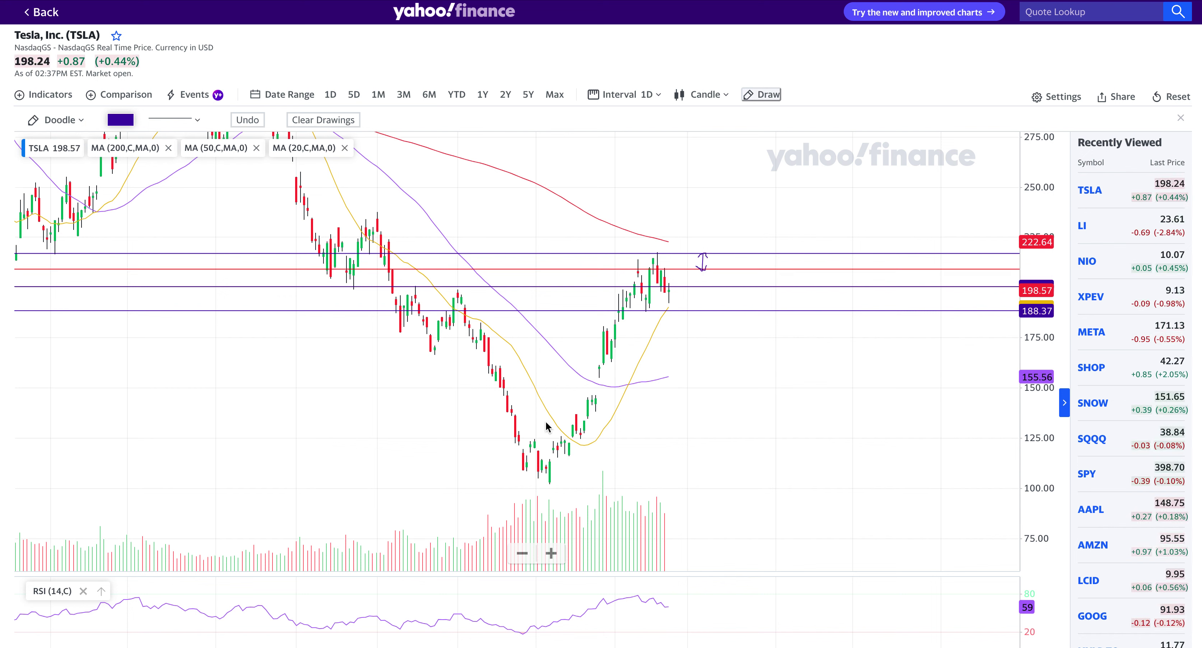
{"action": "left_click", "coordinate": [690, 357]}
{"action": "mouse_move", "coordinate": [690, 357]}
{"action": "left_mouse_down"}
{"action": "mouse_move", "coordinate": [702, 296]}
{"action": "mouse_move", "coordinate": [716, 316]}
{"action": "left_mouse_up"}
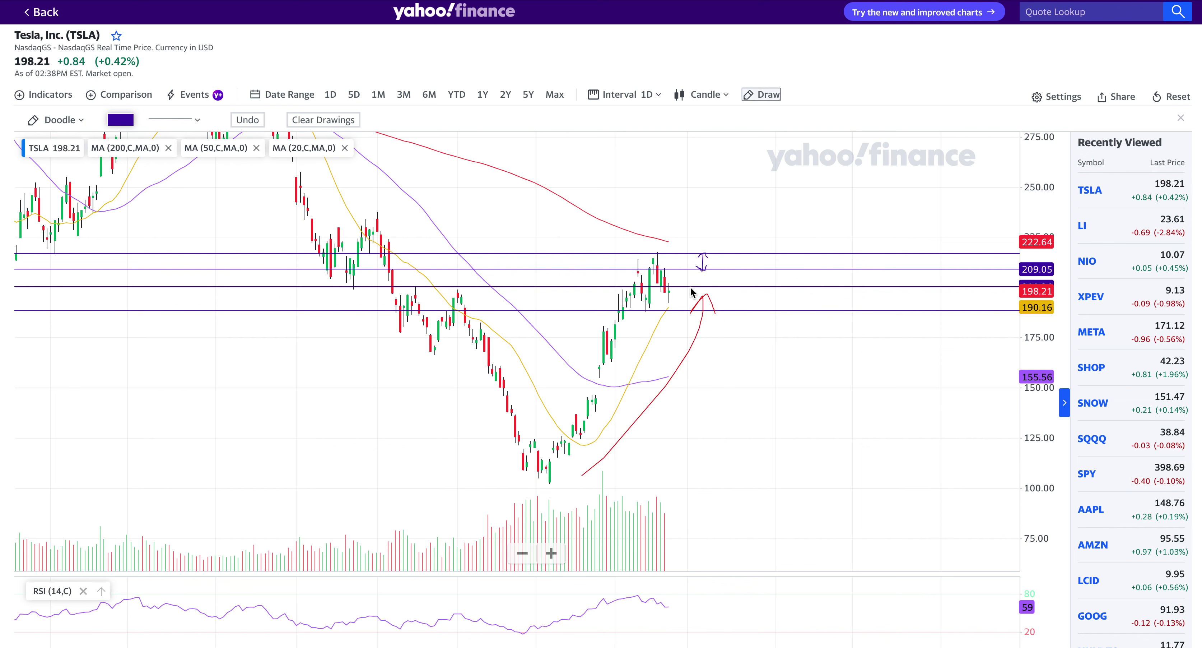
{"action": "left_click", "coordinate": [671, 238]}
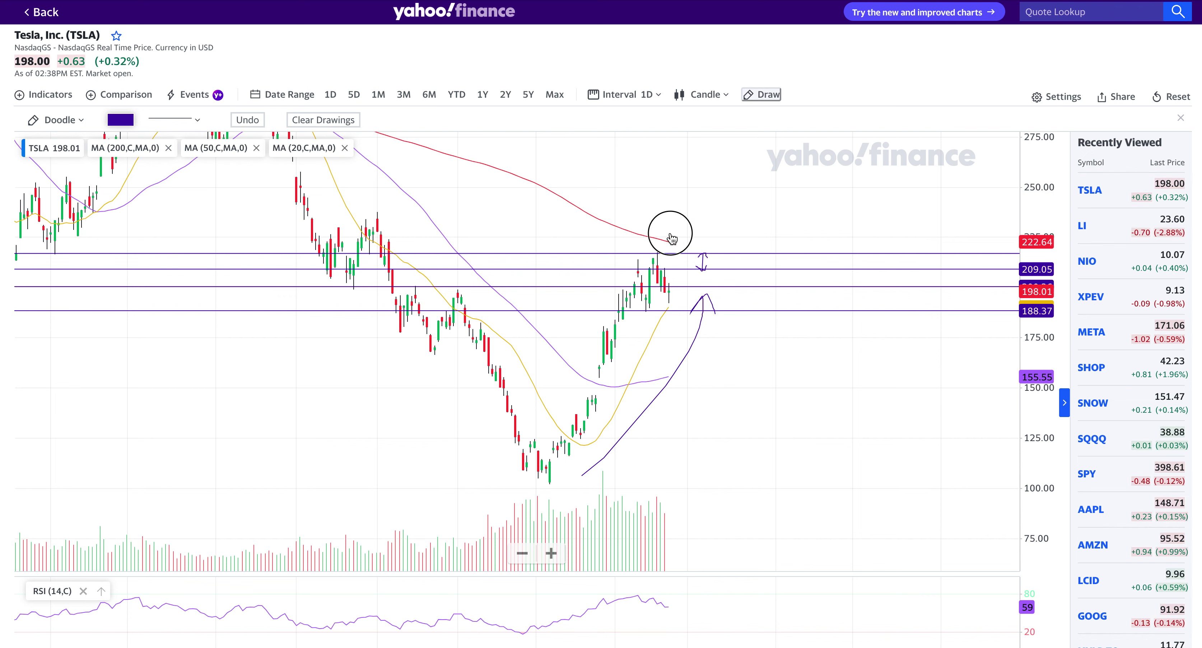
{"action": "mouse_move", "coordinate": [672, 239]}
{"action": "left_mouse_down"}
{"action": "mouse_move", "coordinate": [666, 253]}
{"action": "mouse_move", "coordinate": [682, 245]}
{"action": "mouse_move", "coordinate": [666, 240]}
{"action": "left_mouse_up"}
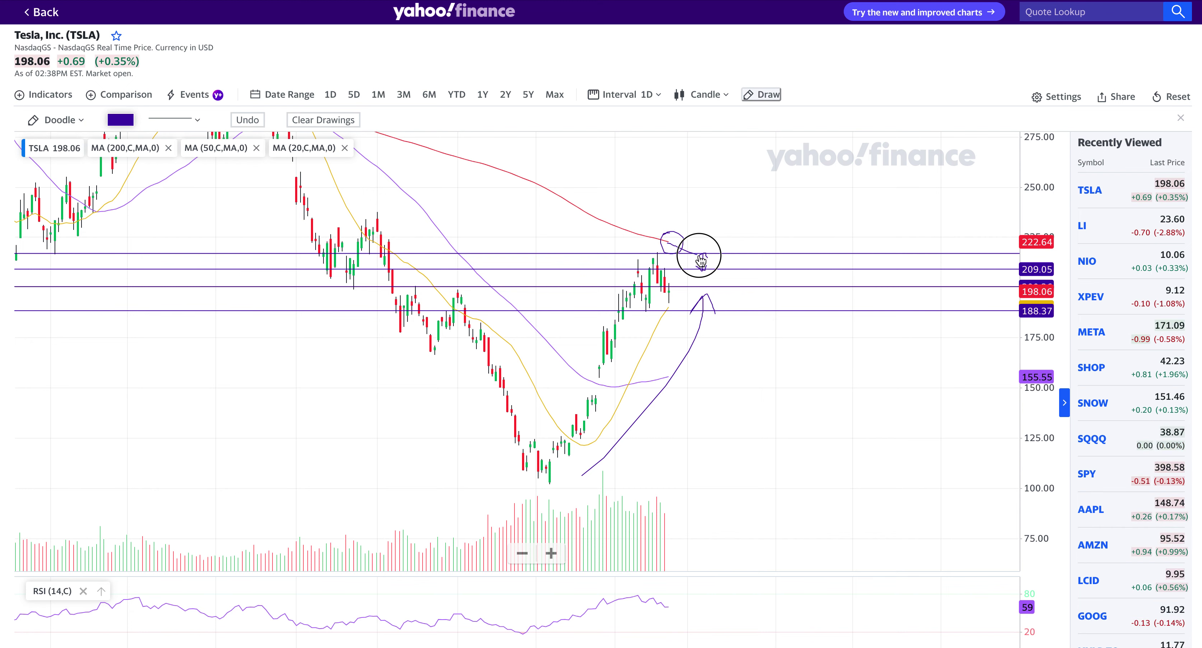
{"action": "mouse_move", "coordinate": [654, 249]}
{"action": "left_mouse_down"}
{"action": "mouse_move", "coordinate": [625, 242]}
{"action": "mouse_move", "coordinate": [669, 254]}
{"action": "left_mouse_up"}
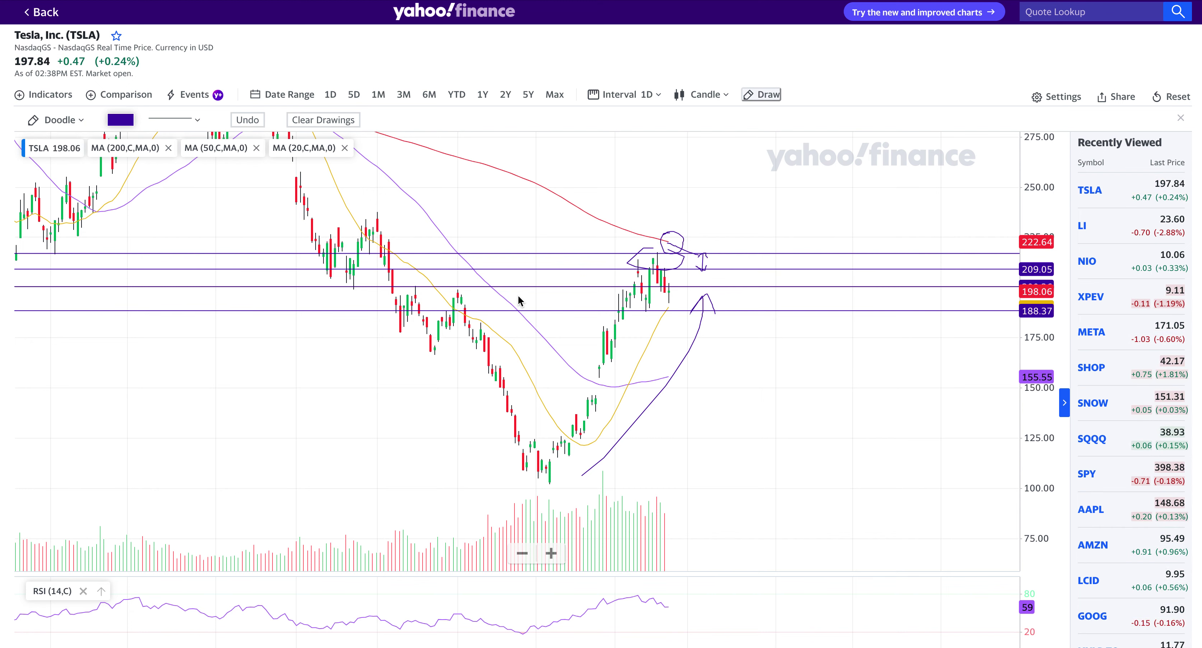
{"action": "scroll", "coordinate": [519, 301], "scroll_direction": "down", "scroll_amount": 5}
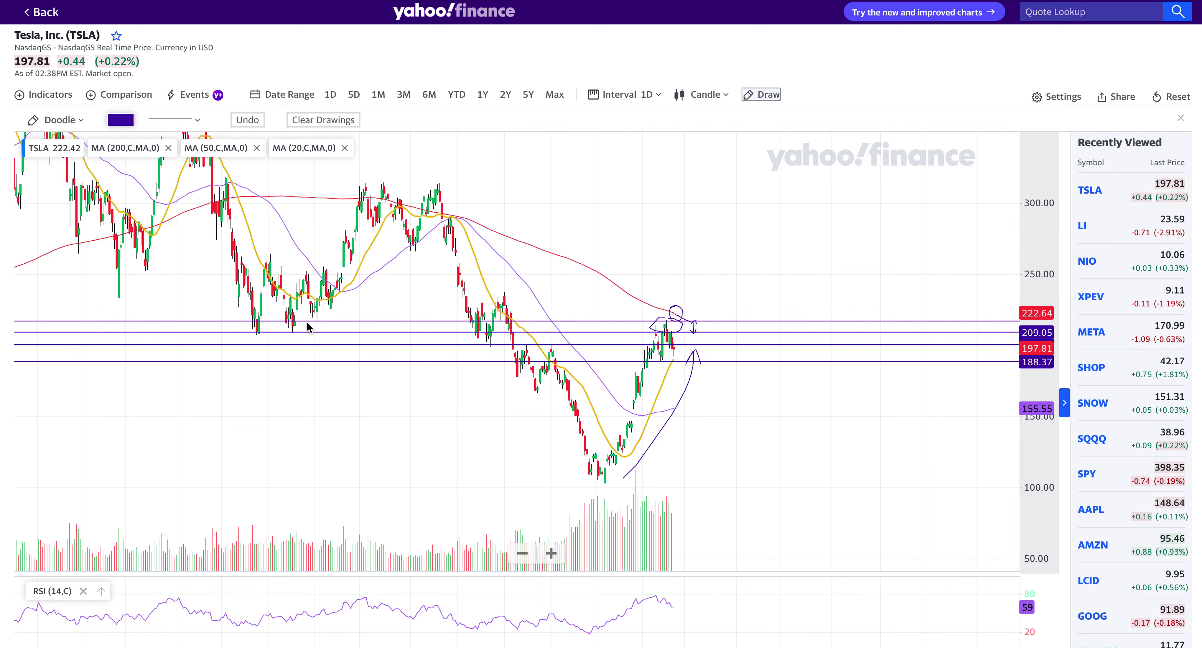
Doodle loops around two earlier lows along the horizontal lines
{"action": "mouse_move", "coordinate": [262, 310]}
{"action": "left_mouse_down"}
{"action": "mouse_move", "coordinate": [244, 337]}
{"action": "mouse_move", "coordinate": [260, 319]}
{"action": "mouse_move", "coordinate": [322, 327]}
{"action": "mouse_move", "coordinate": [328, 310]}
{"action": "left_mouse_up"}
{"action": "left_click", "coordinate": [300, 313]}
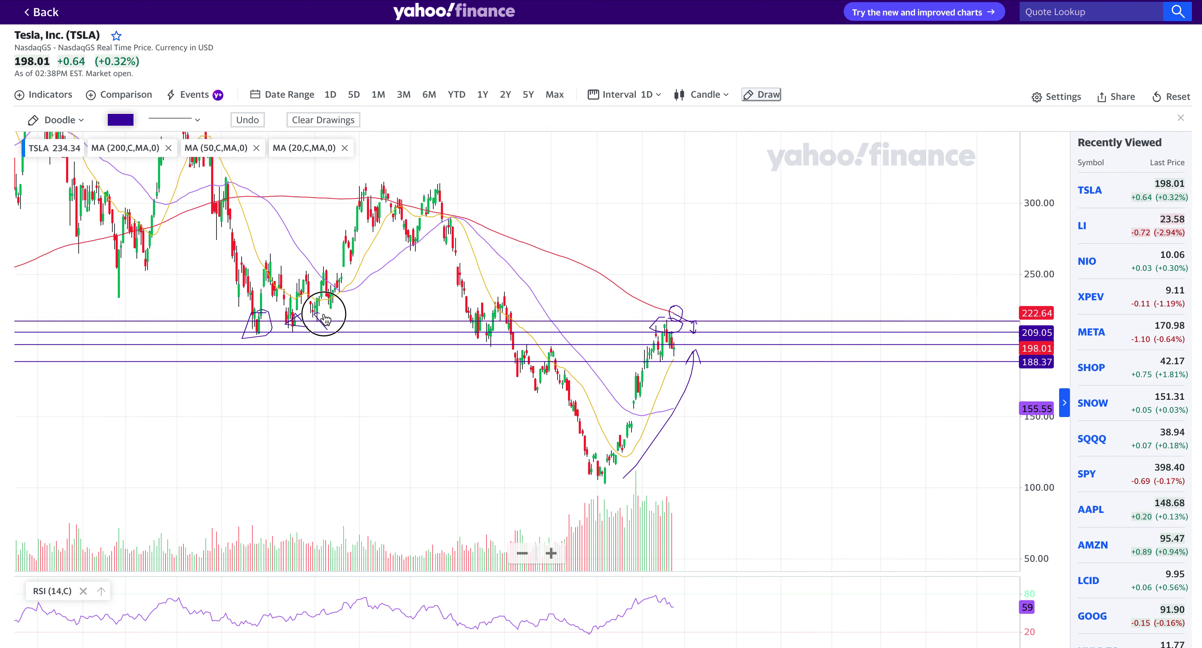
{"action": "mouse_move", "coordinate": [472, 333]}
{"action": "left_mouse_down"}
{"action": "mouse_move", "coordinate": [476, 322]}
{"action": "mouse_move", "coordinate": [534, 350]}
{"action": "mouse_move", "coordinate": [554, 341]}
{"action": "mouse_move", "coordinate": [504, 334]}
{"action": "mouse_move", "coordinate": [500, 353]}
{"action": "mouse_move", "coordinate": [485, 348]}
{"action": "left_mouse_up"}
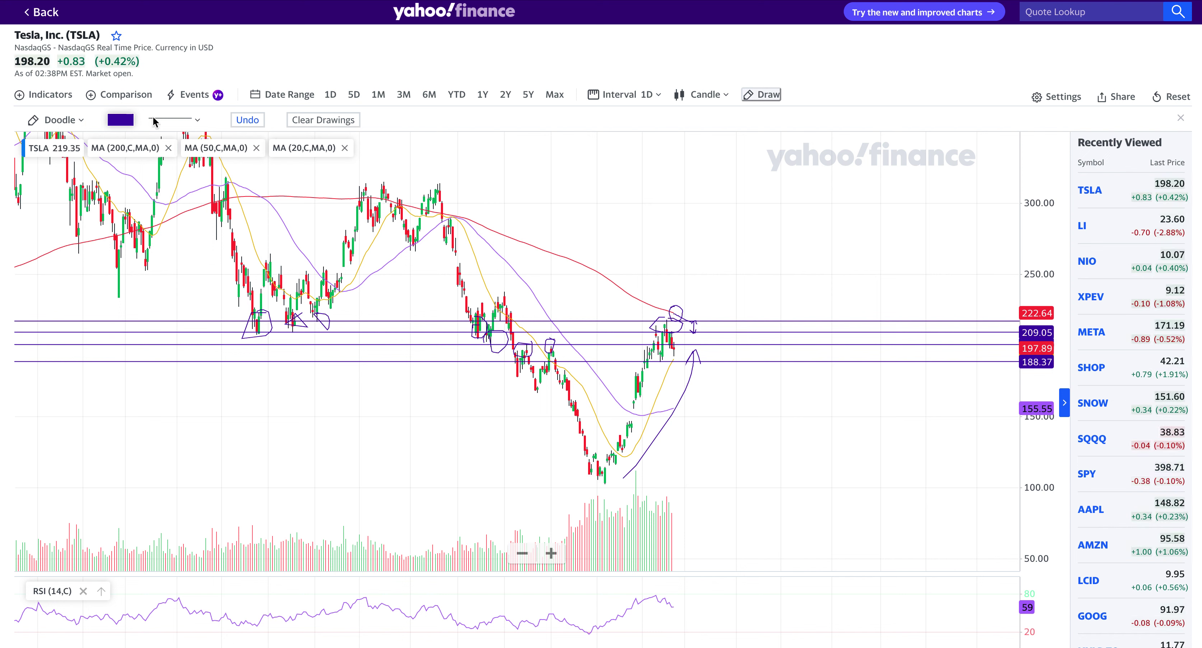
Undo eight times to remove every freehand sketch from the chart
{"action": "left_click", "coordinate": [247, 121]}
{"action": "left_click", "coordinate": [247, 121]}
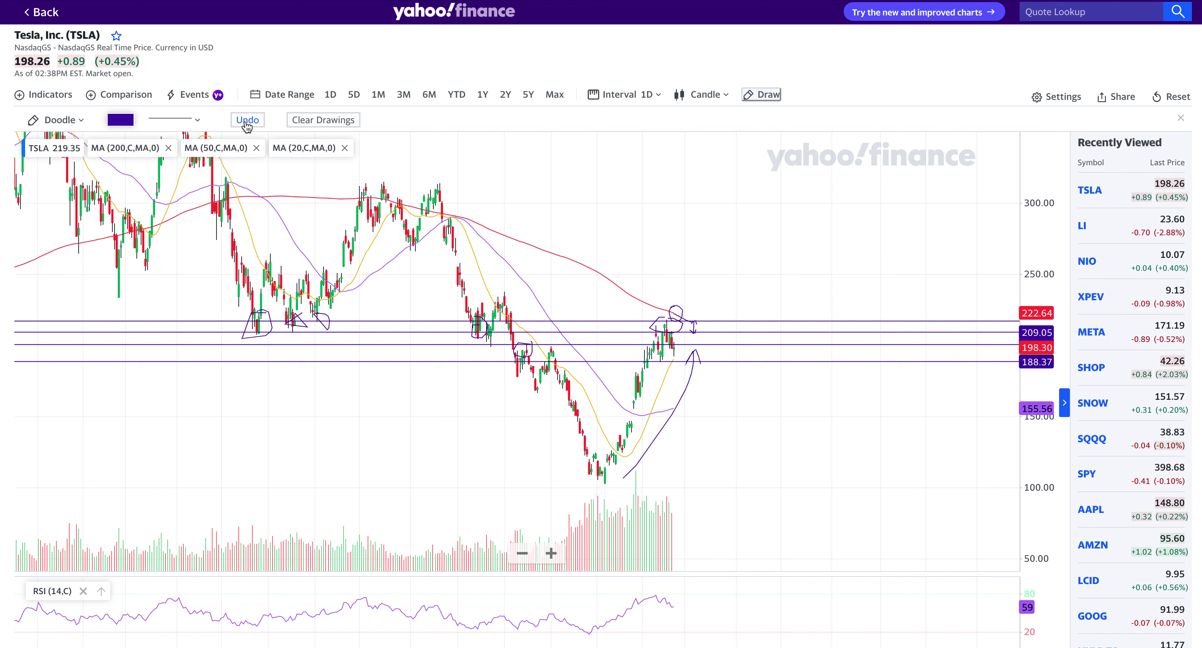
{"action": "left_click", "coordinate": [247, 121]}
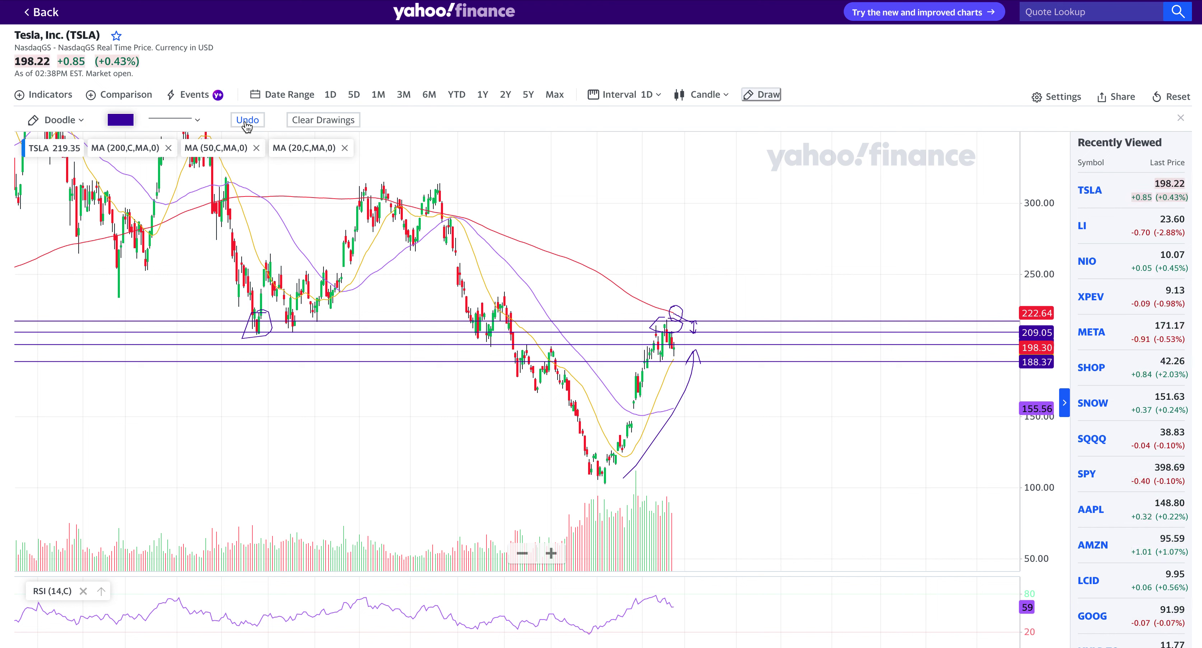
{"action": "left_click", "coordinate": [247, 122]}
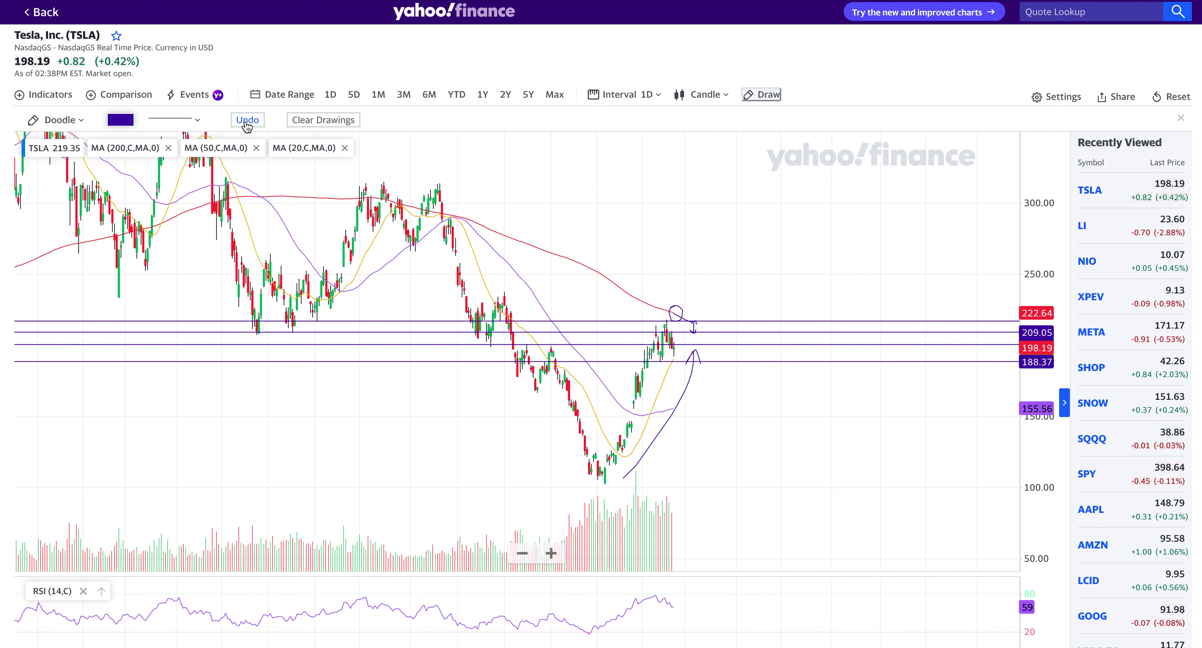
{"action": "left_click", "coordinate": [247, 122]}
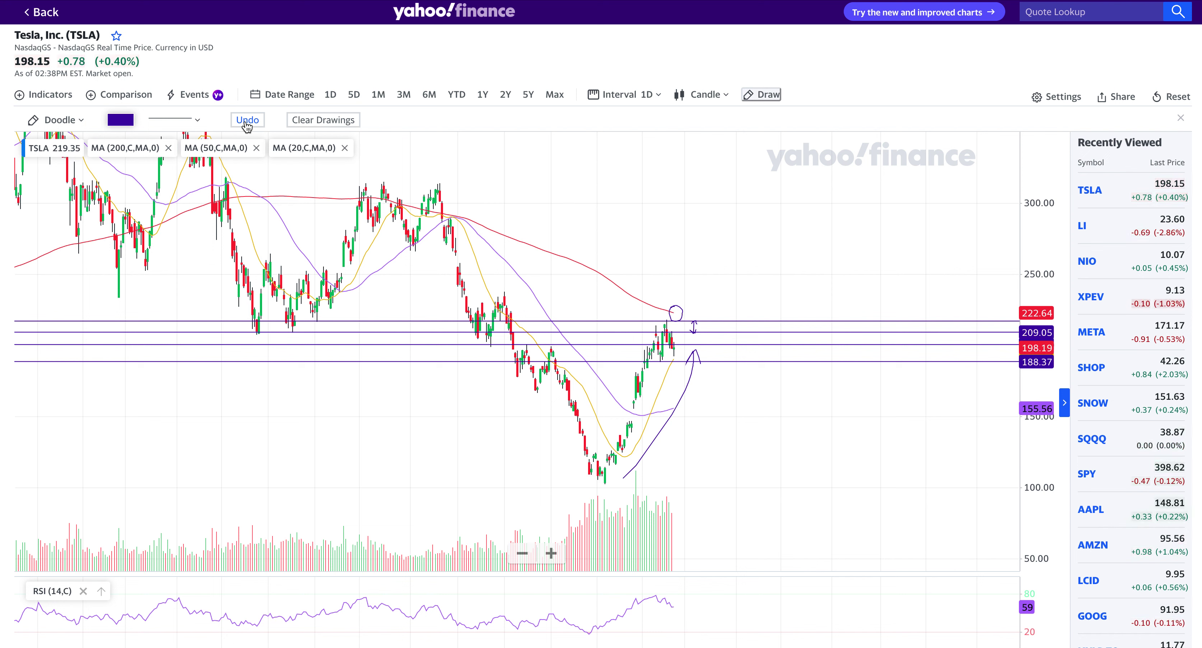
{"action": "left_click", "coordinate": [247, 122]}
{"action": "left_click", "coordinate": [247, 122]}
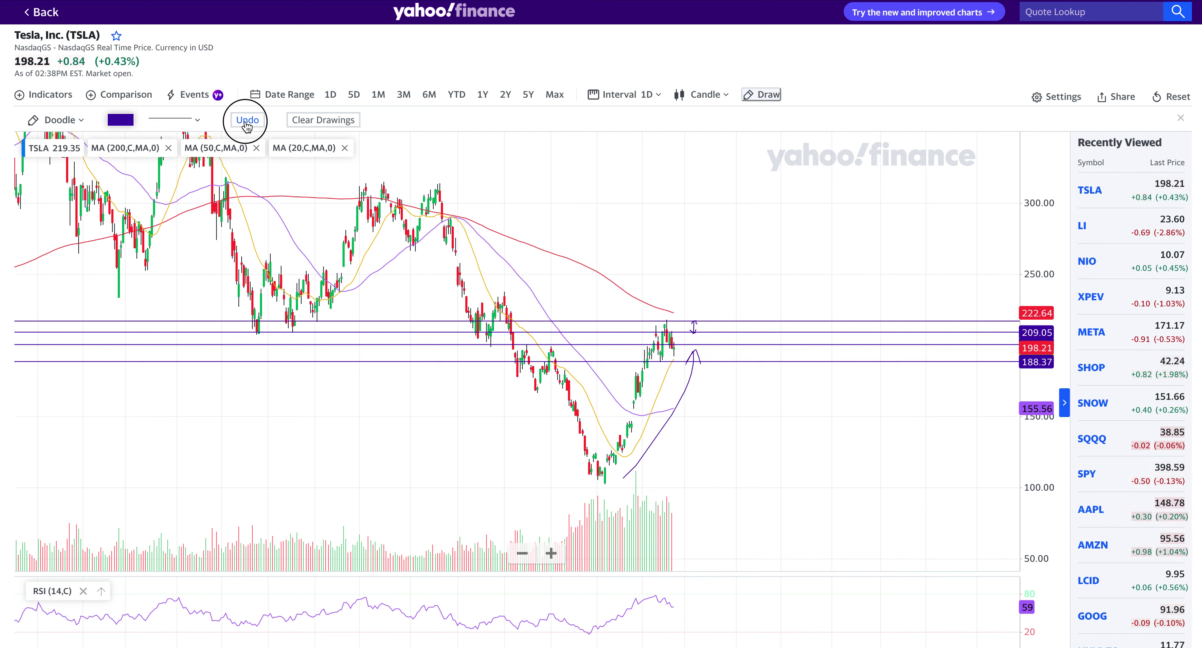
{"action": "left_click", "coordinate": [247, 123]}
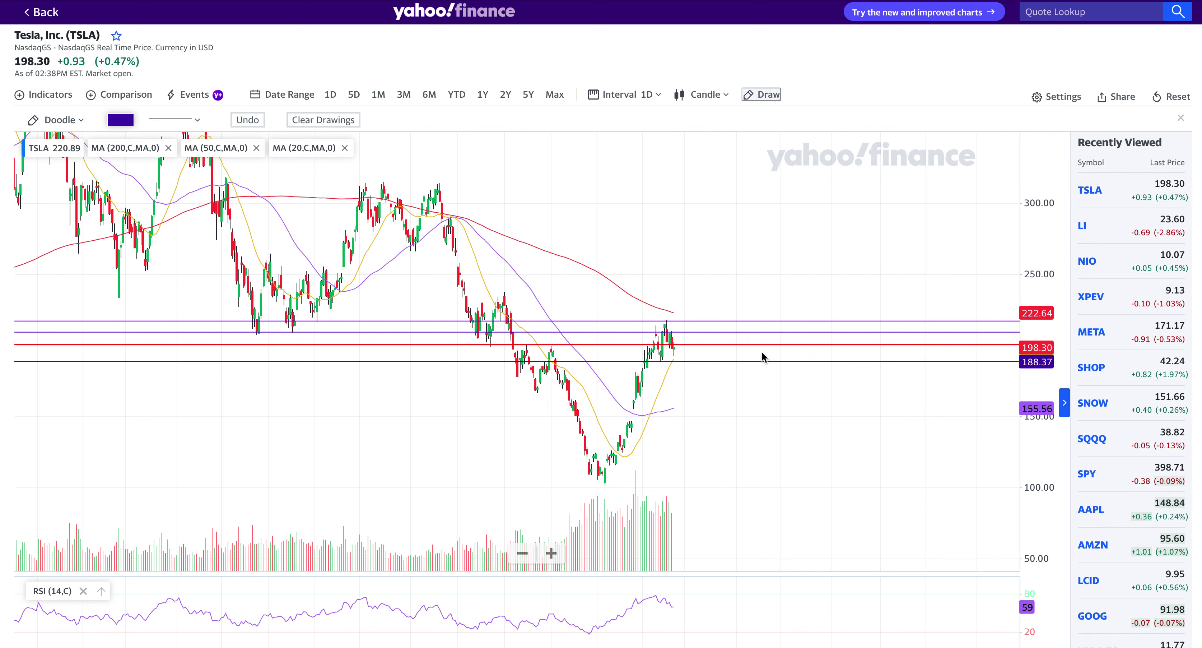
{"action": "scroll", "coordinate": [761, 352], "scroll_direction": "up", "scroll_amount": 2}
{"action": "scroll", "coordinate": [650, 293], "scroll_direction": "up", "scroll_amount": 2}
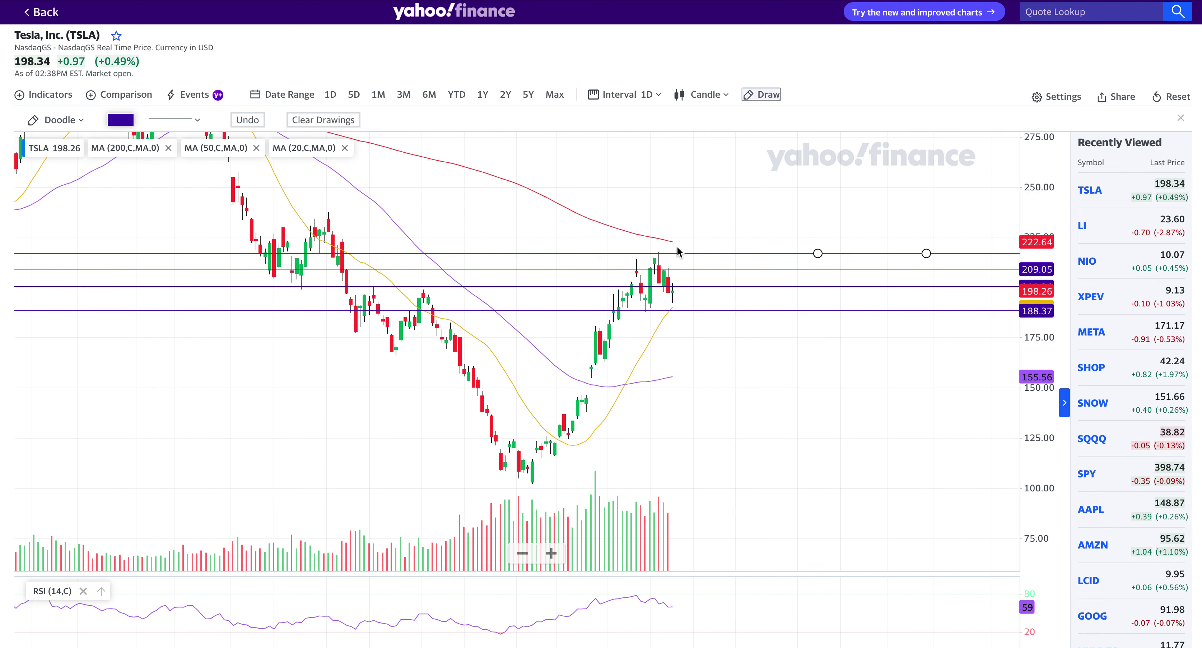
{"action": "left_click", "coordinate": [675, 245]}
{"action": "left_click_drag", "start_coordinate": [676, 245], "coordinate": [736, 269]}
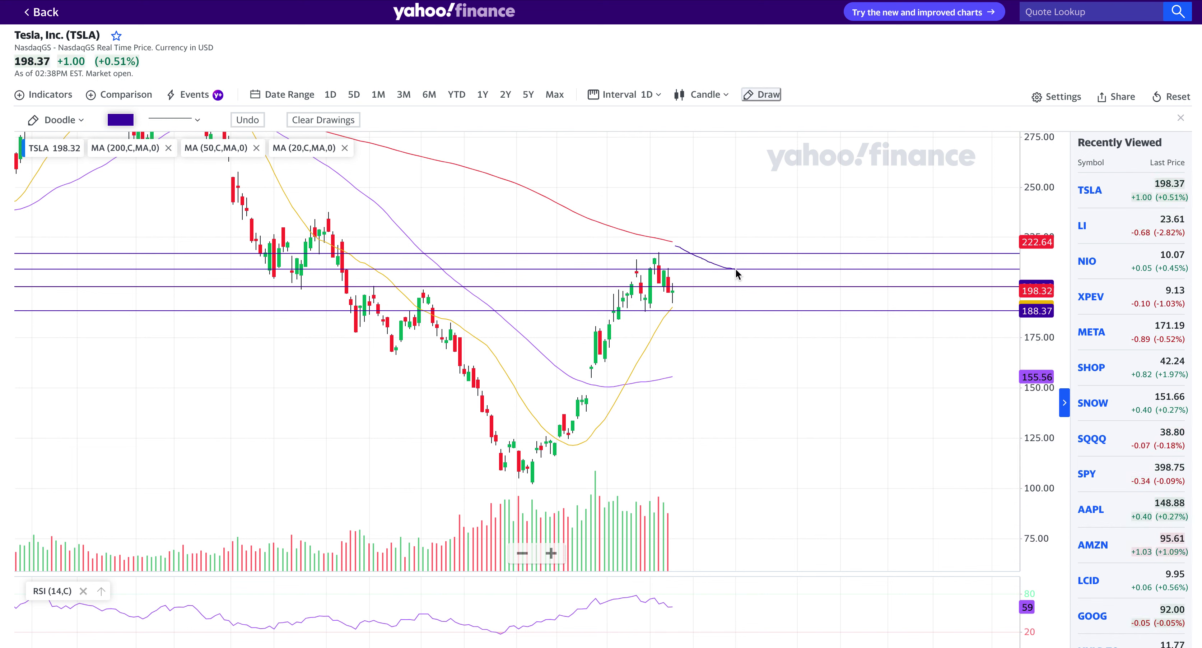
{"action": "left_click", "coordinate": [257, 120]}
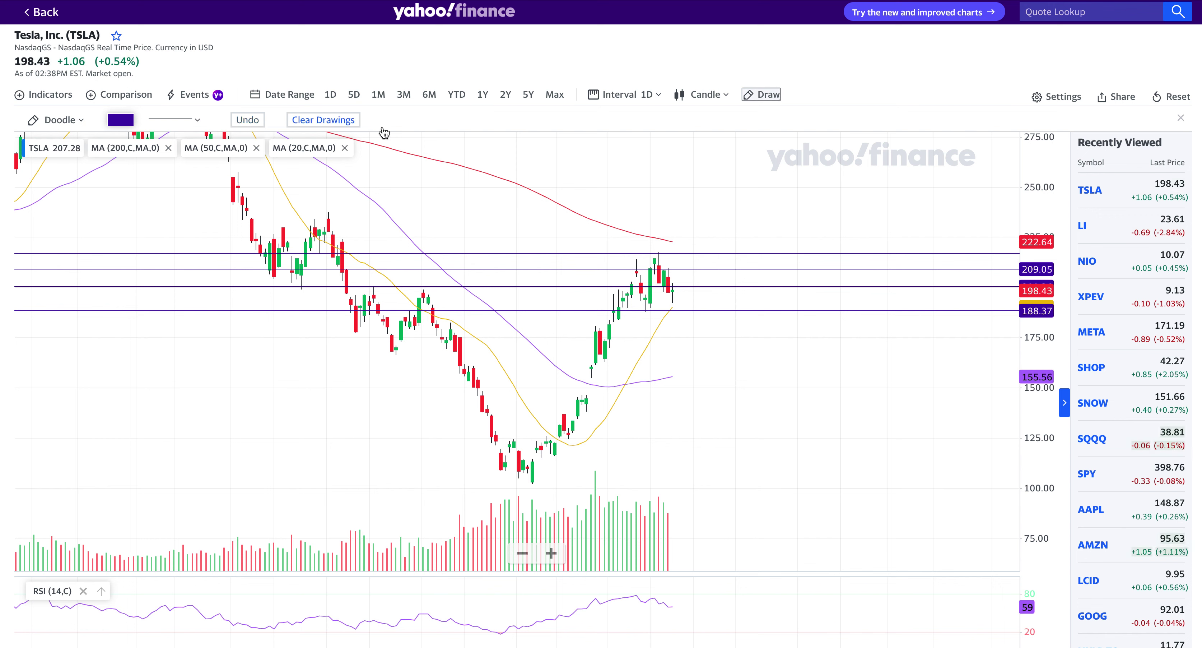
{"action": "left_click_drag", "start_coordinate": [682, 291], "coordinate": [740, 265]}
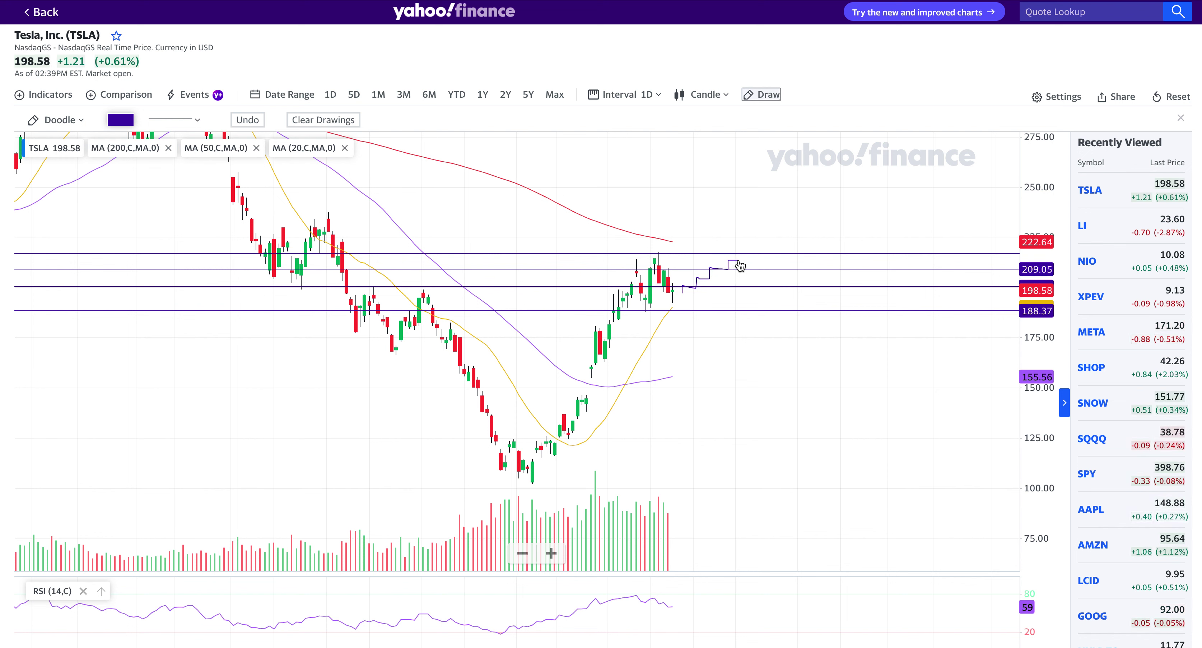
{"action": "left_click", "coordinate": [791, 205]}
{"action": "left_click_drag", "start_coordinate": [759, 218], "coordinate": [798, 221]}
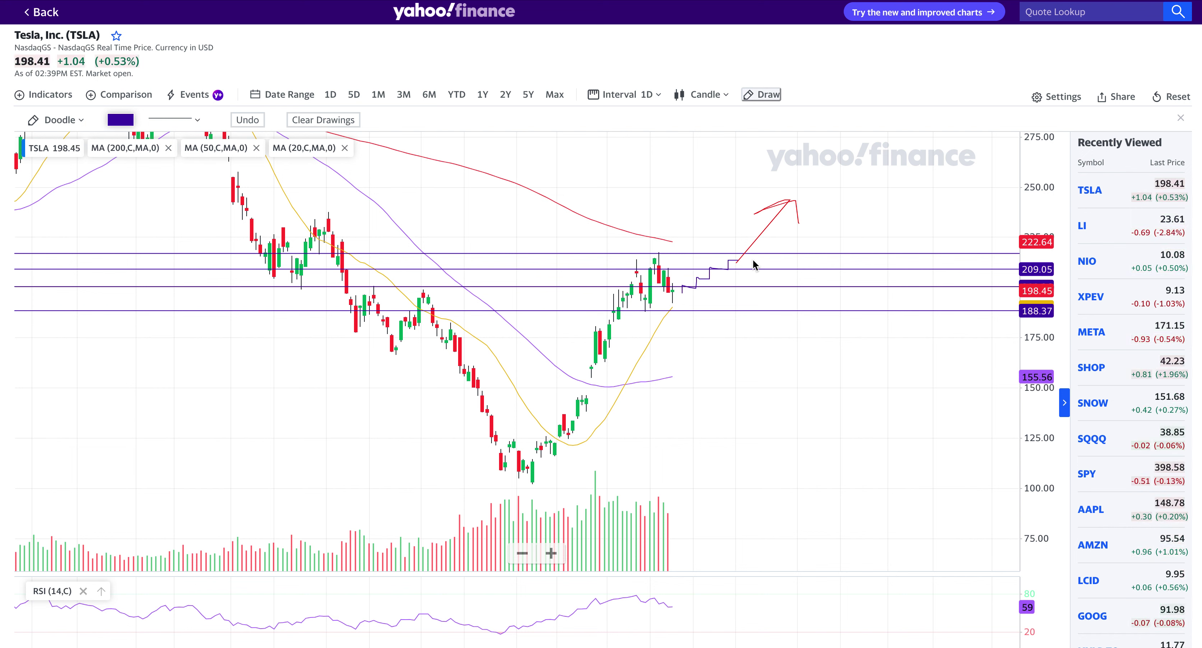
{"action": "left_click", "coordinate": [234, 122]}
{"action": "left_click", "coordinate": [240, 126]}
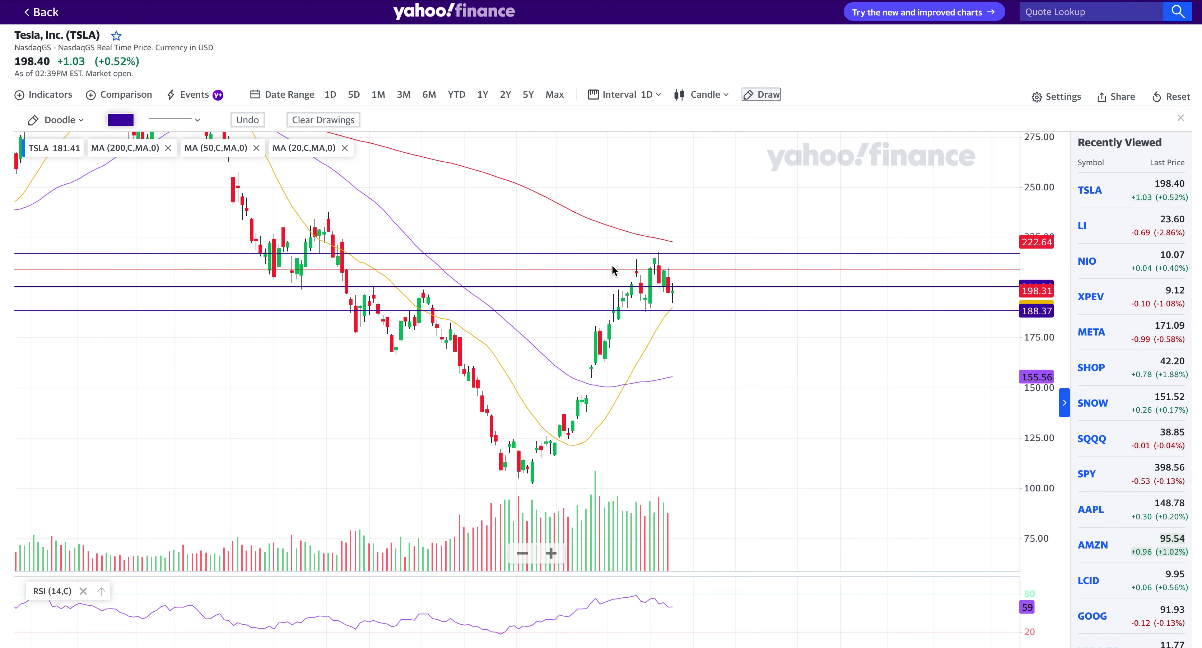
{"action": "scroll", "coordinate": [616, 273], "scroll_direction": "up", "scroll_amount": 3}
{"action": "left_click", "coordinate": [580, 261]}
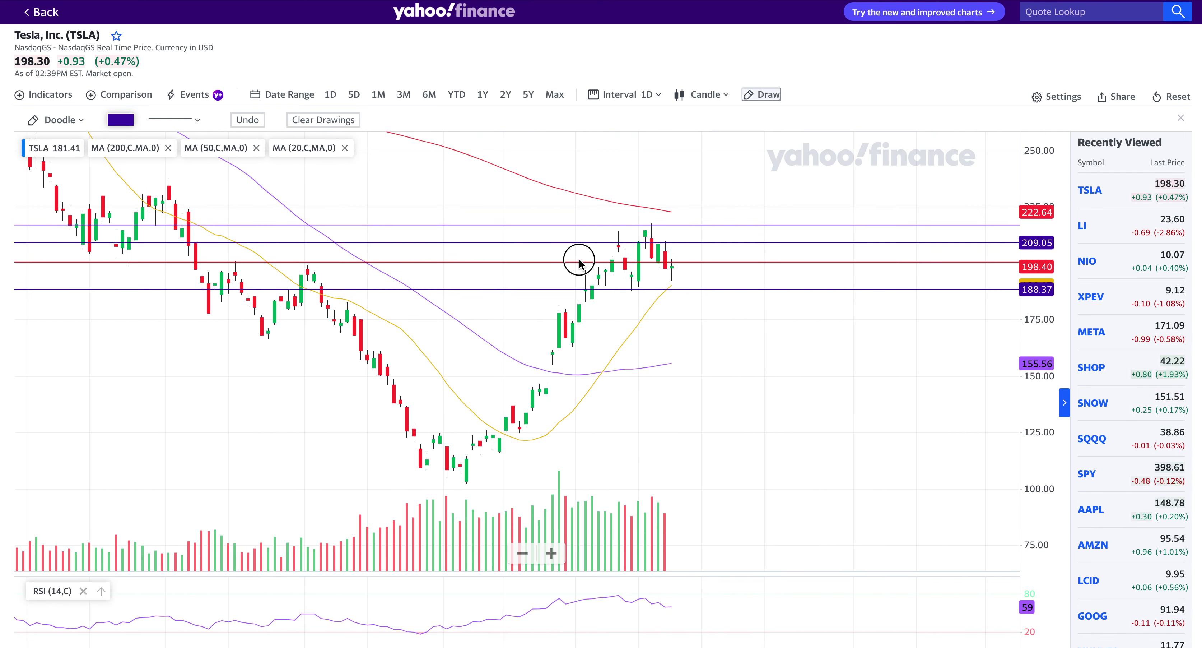
{"action": "mouse_move", "coordinate": [615, 220]}
{"action": "left_mouse_down"}
{"action": "mouse_move", "coordinate": [627, 239]}
{"action": "mouse_move", "coordinate": [659, 216]}
{"action": "mouse_move", "coordinate": [688, 259]}
{"action": "left_mouse_up"}
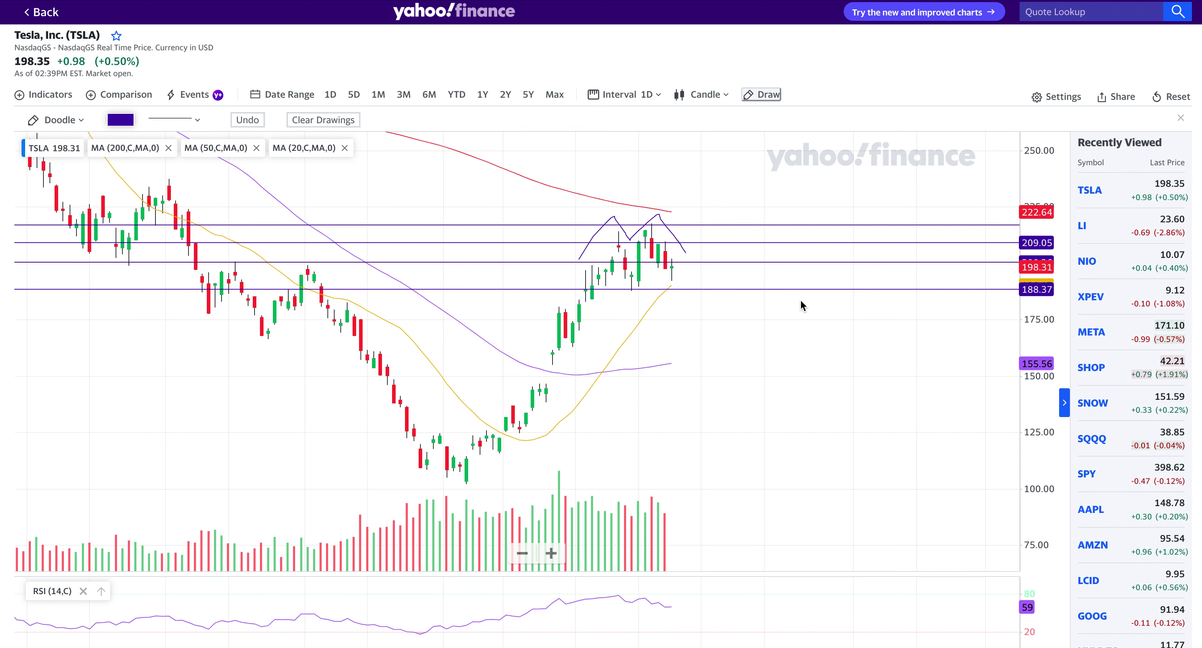
{"action": "mouse_move", "coordinate": [700, 295]}
{"action": "left_mouse_down"}
{"action": "mouse_move", "coordinate": [705, 328]}
{"action": "mouse_move", "coordinate": [714, 326]}
{"action": "left_mouse_up"}
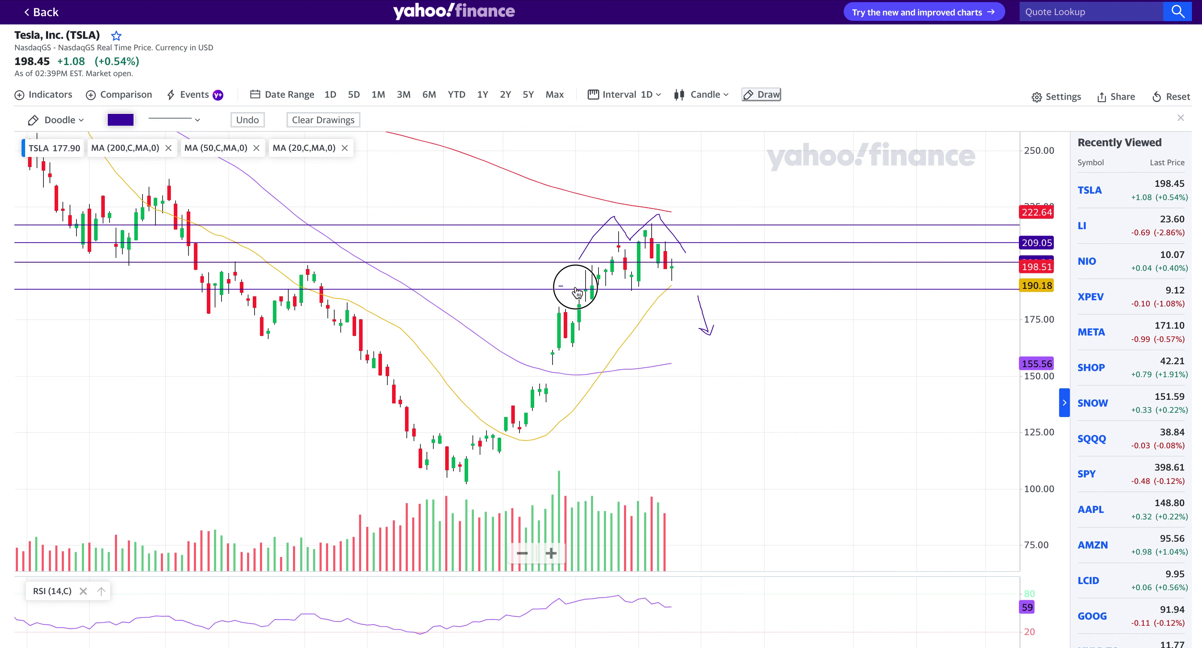
{"action": "left_click_drag", "start_coordinate": [576, 290], "coordinate": [715, 291]}
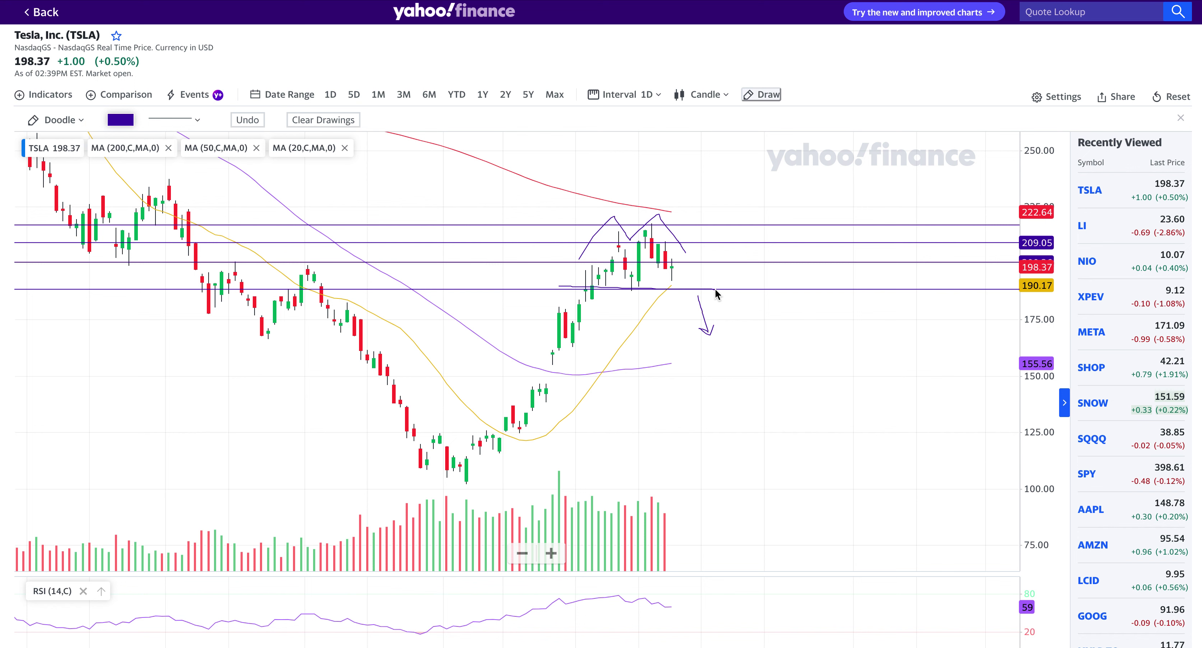
{"action": "mouse_move", "coordinate": [675, 280]}
{"action": "left_mouse_down"}
{"action": "mouse_move", "coordinate": [694, 350]}
{"action": "mouse_move", "coordinate": [705, 341]}
{"action": "left_mouse_up"}
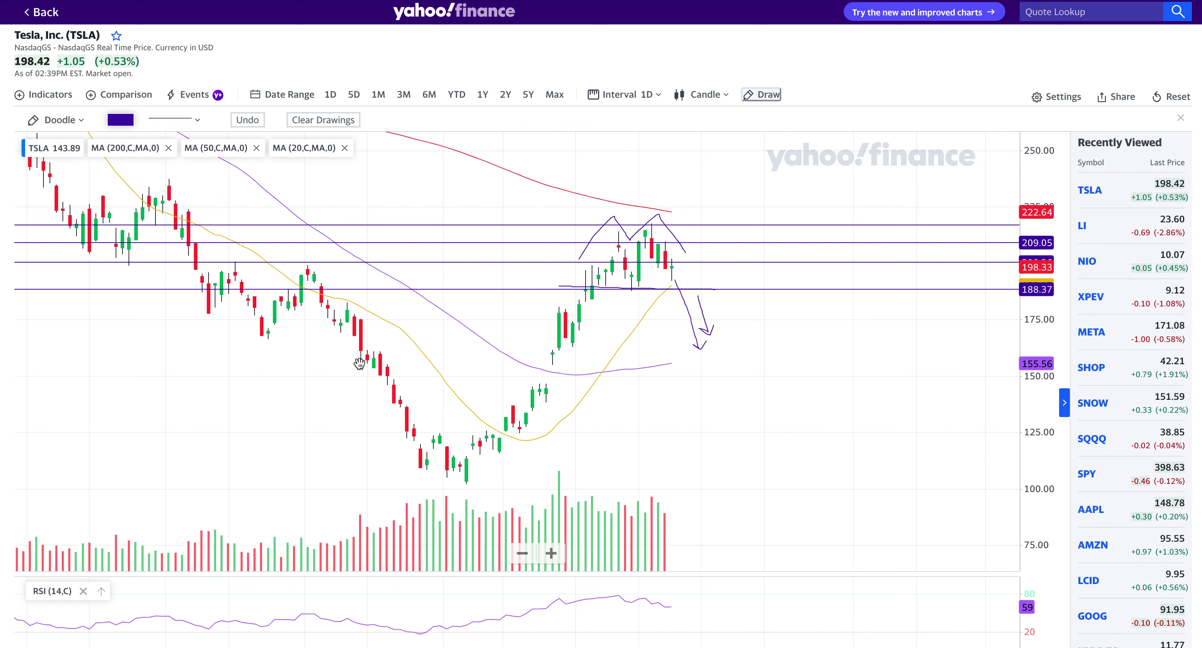
{"action": "left_click", "coordinate": [257, 339]}
{"action": "left_click_drag", "start_coordinate": [297, 341], "coordinate": [299, 341]}
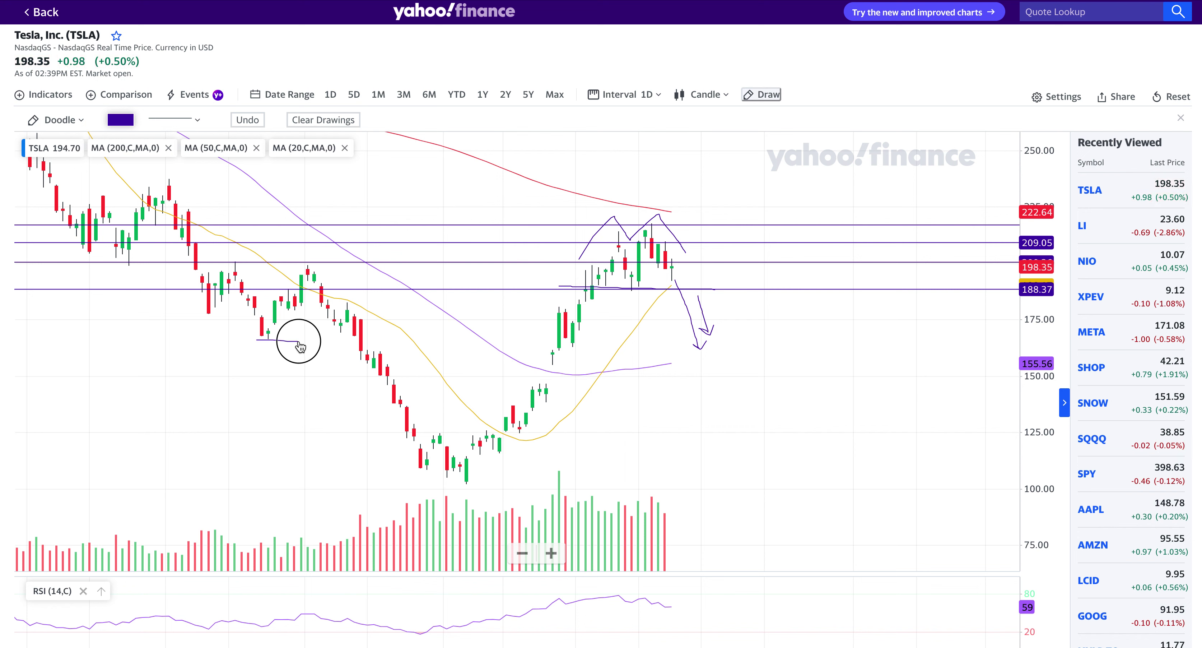
{"action": "mouse_move", "coordinate": [549, 369]}
{"action": "left_mouse_down"}
{"action": "mouse_move", "coordinate": [534, 377]}
{"action": "mouse_move", "coordinate": [545, 393]}
{"action": "mouse_move", "coordinate": [563, 377]}
{"action": "mouse_move", "coordinate": [550, 367]}
{"action": "left_mouse_up"}
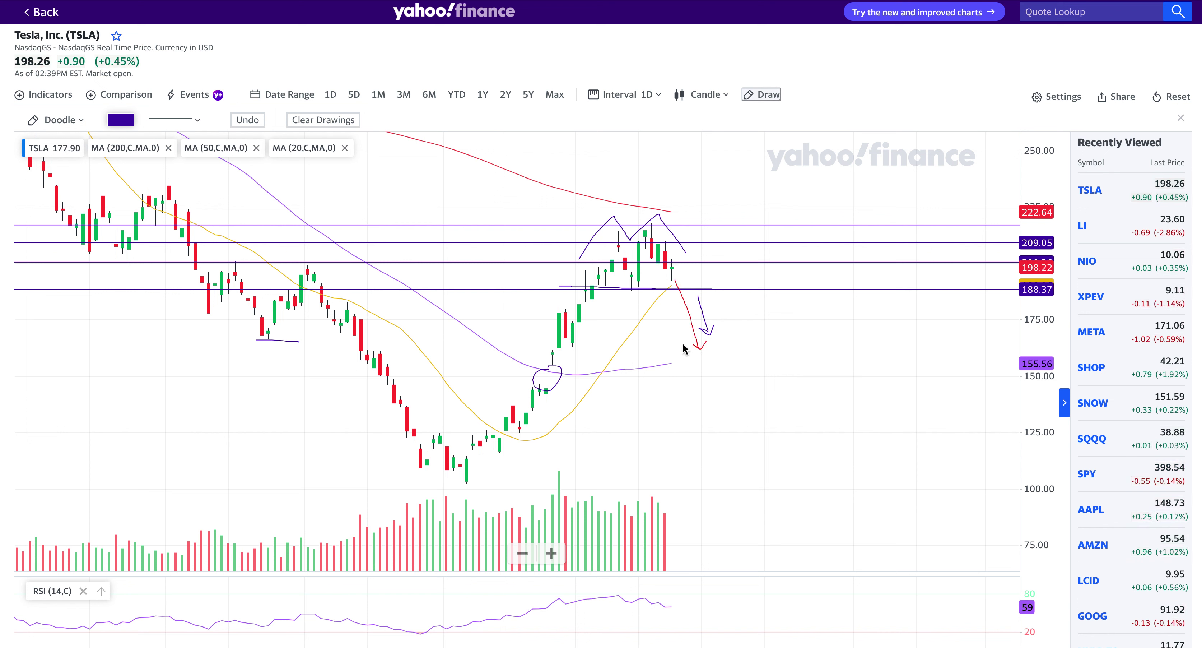
{"action": "left_click", "coordinate": [676, 289]}
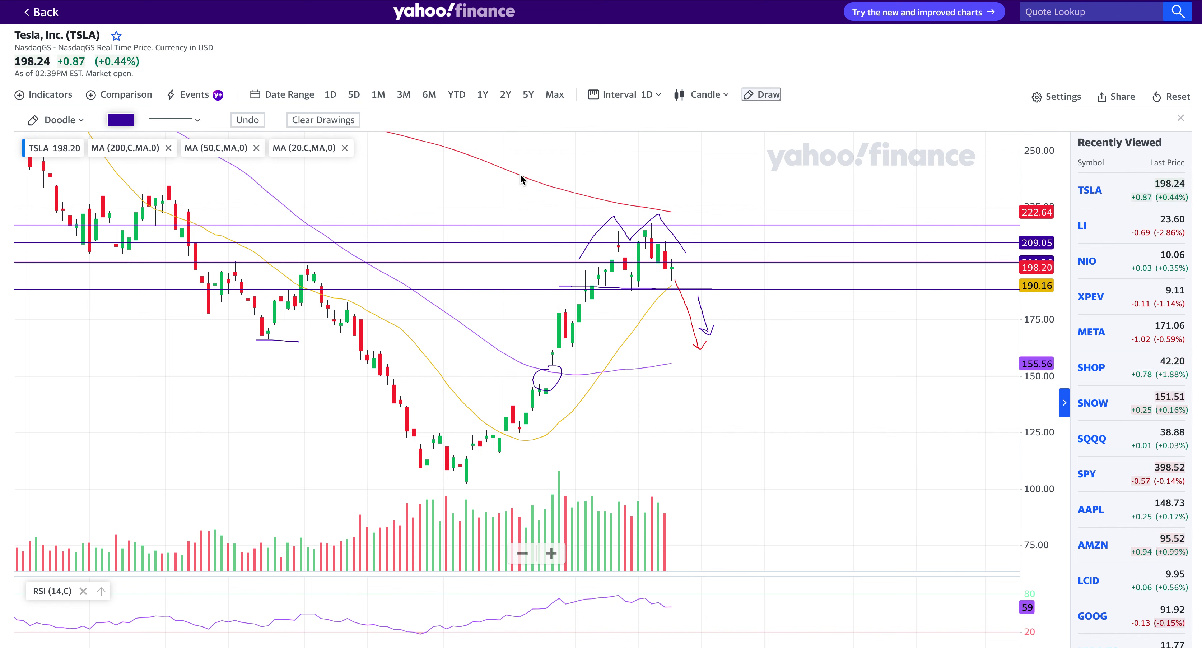
{"action": "left_click", "coordinate": [248, 120]}
{"action": "left_click", "coordinate": [248, 120]}
{"action": "left_click", "coordinate": [248, 120]}
{"action": "left_click", "coordinate": [247, 120]}
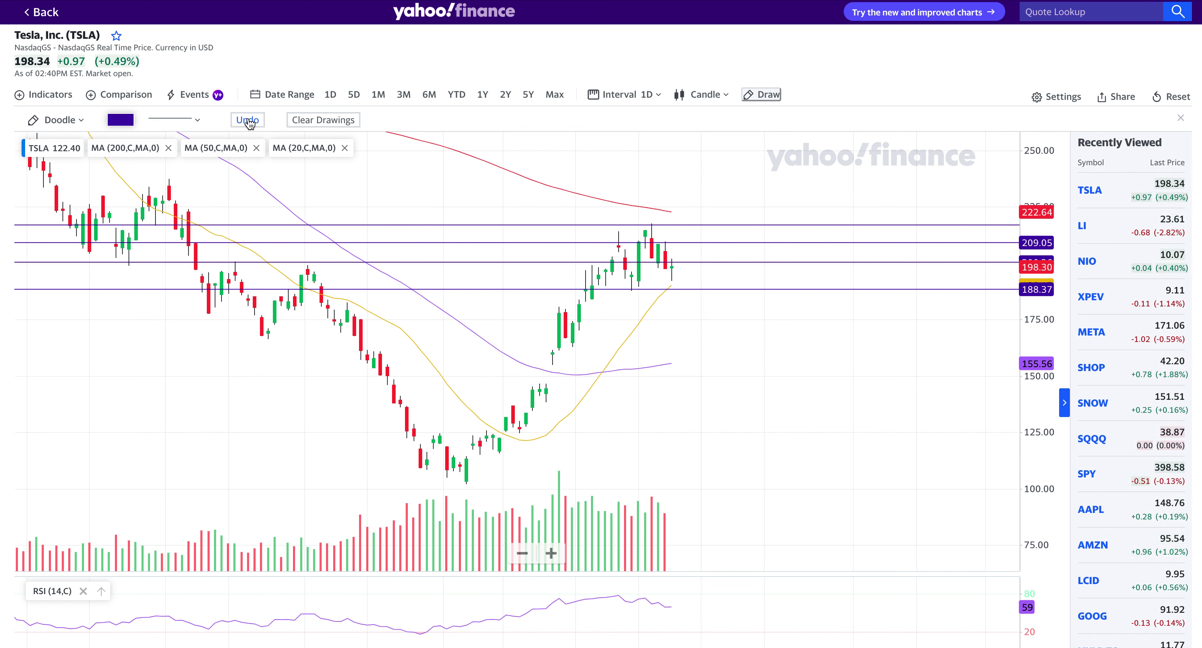
{"action": "mouse_move", "coordinate": [679, 292]}
{"action": "left_mouse_down"}
{"action": "mouse_move", "coordinate": [675, 358]}
{"action": "mouse_move", "coordinate": [689, 349]}
{"action": "left_mouse_up"}
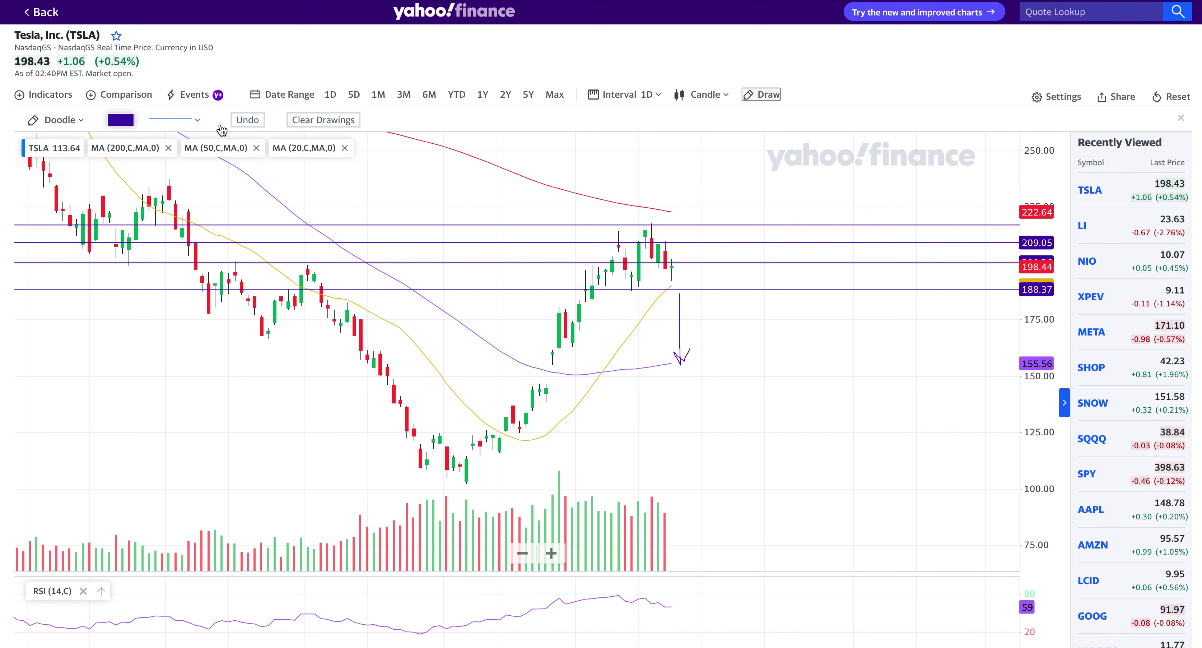
{"action": "left_click", "coordinate": [248, 120]}
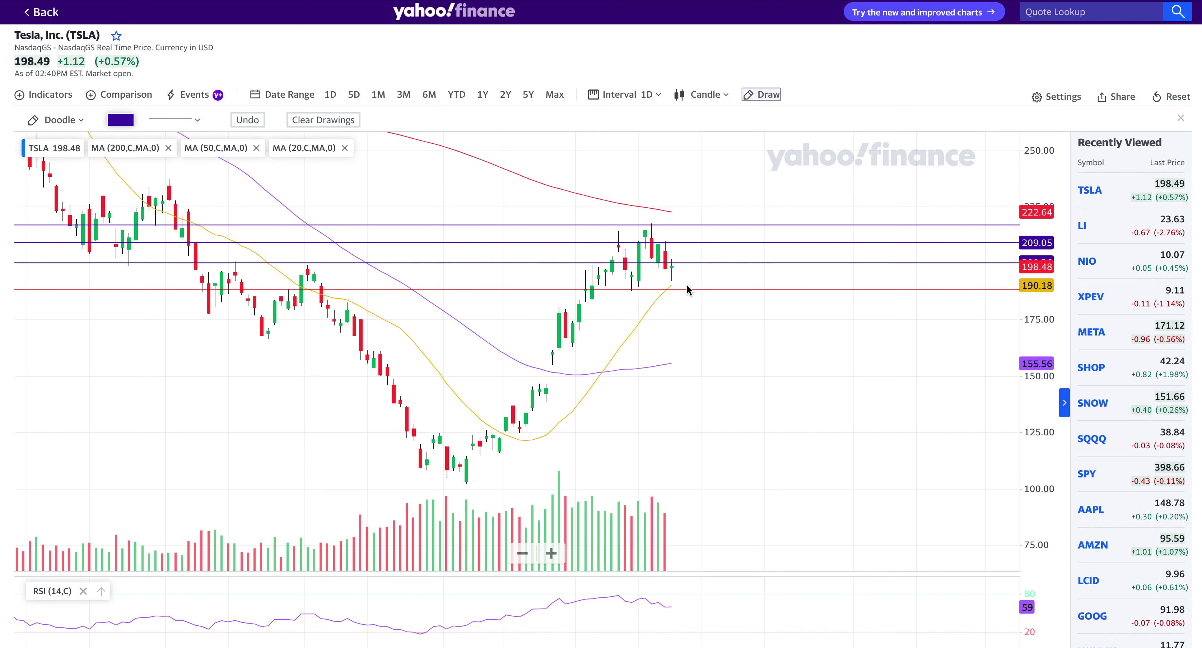
{"action": "scroll", "coordinate": [679, 285], "scroll_direction": "up", "scroll_amount": 3}
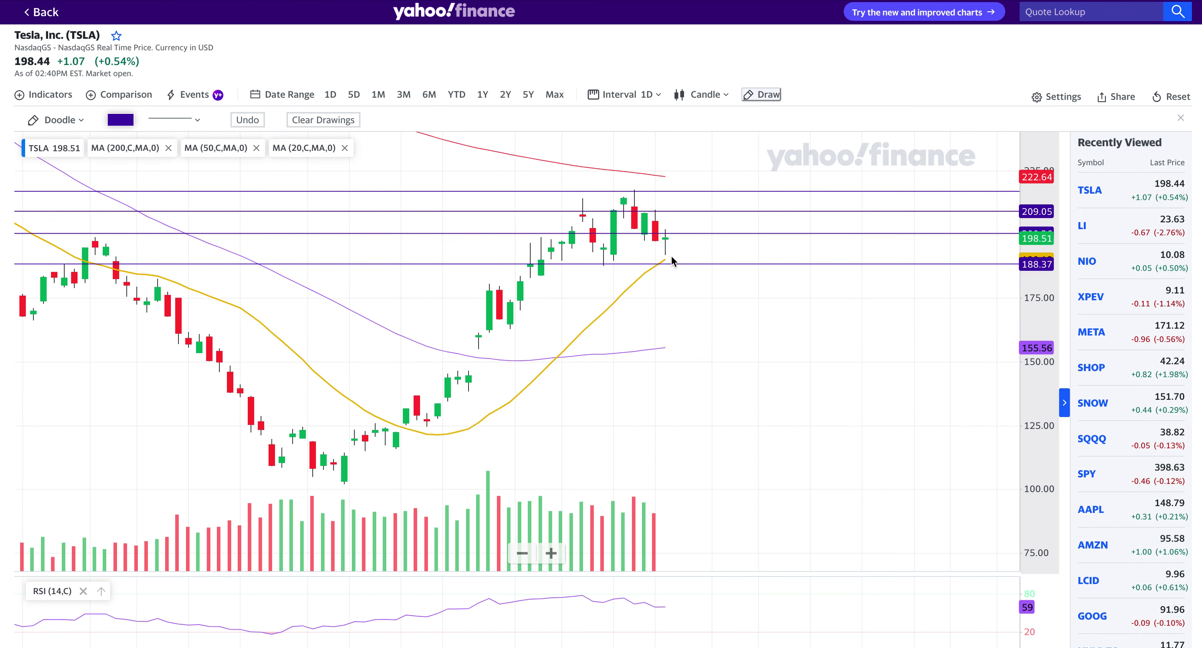
{"action": "left_click_drag", "start_coordinate": [660, 243], "coordinate": [660, 262]}
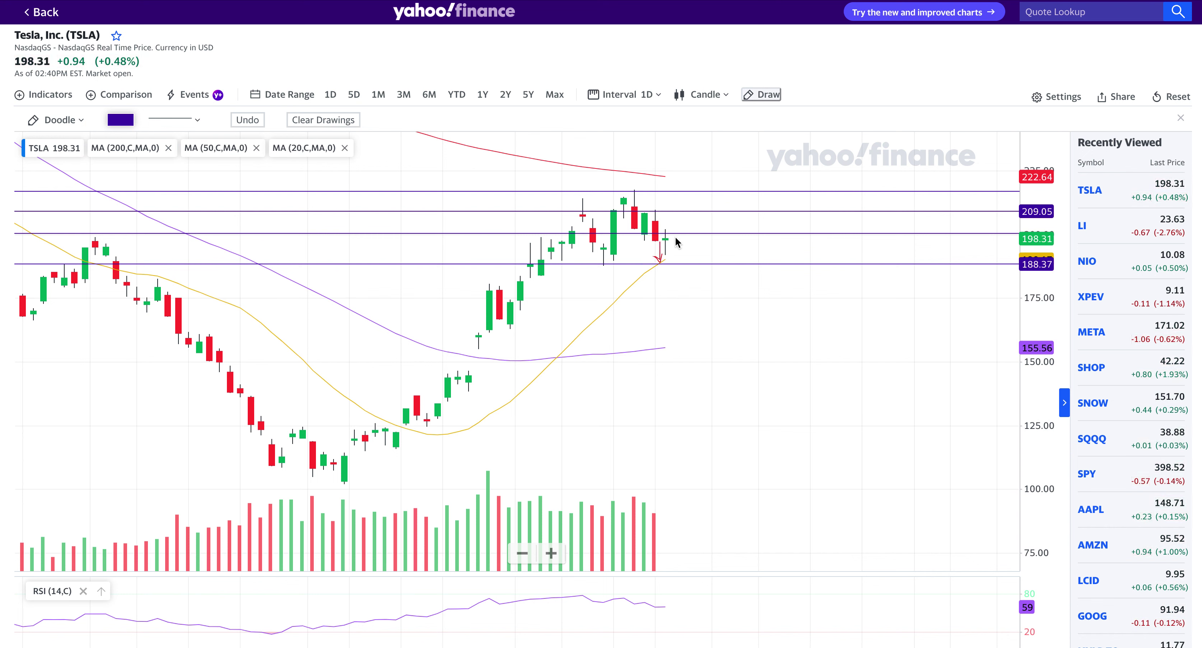
{"action": "left_click", "coordinate": [262, 121]}
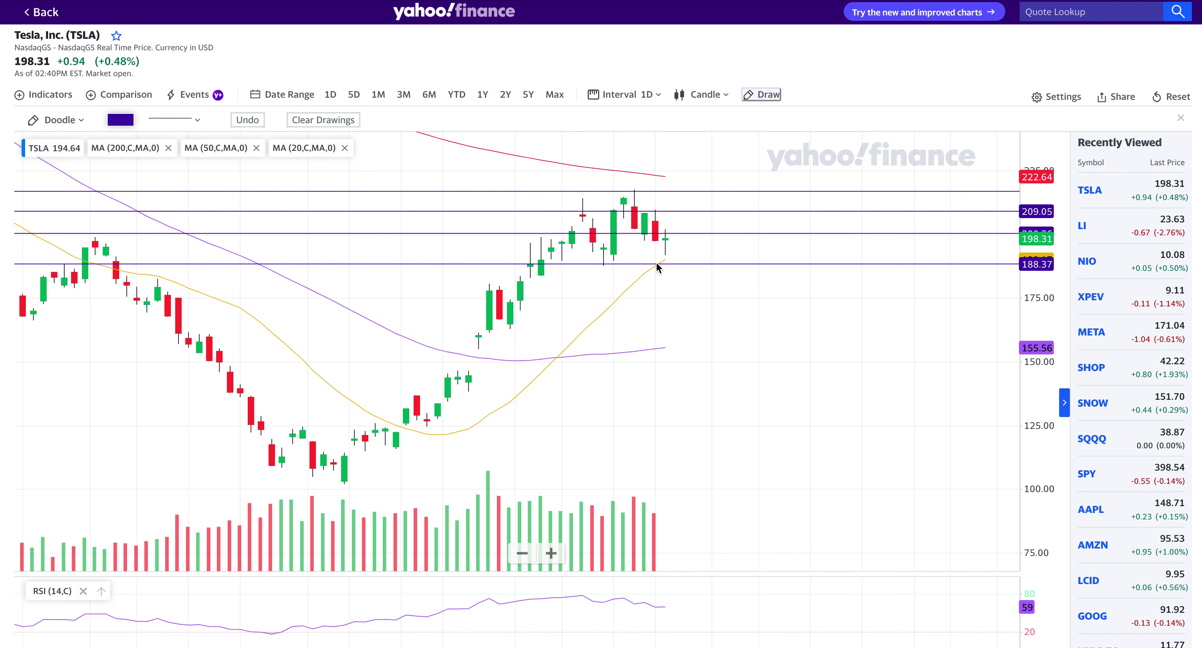
{"action": "mouse_move", "coordinate": [673, 245]}
{"action": "left_mouse_down"}
{"action": "mouse_move", "coordinate": [687, 262]}
{"action": "mouse_move", "coordinate": [697, 245]}
{"action": "mouse_move", "coordinate": [708, 310]}
{"action": "mouse_move", "coordinate": [719, 293]}
{"action": "left_mouse_up"}
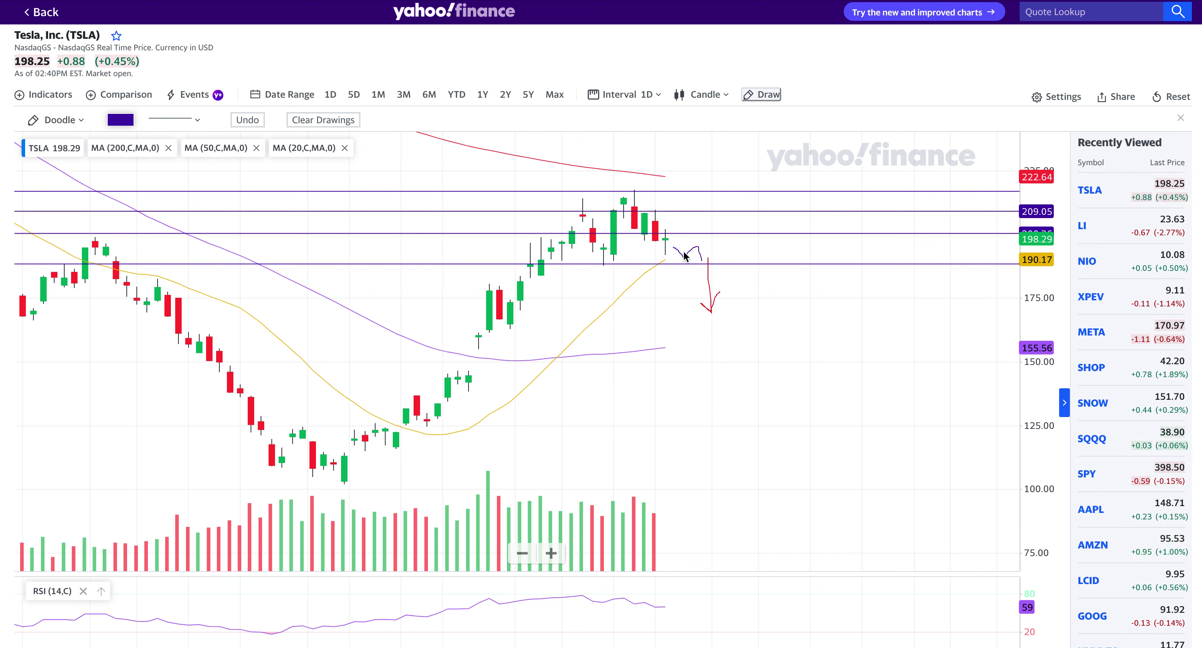
{"action": "left_click_drag", "start_coordinate": [675, 249], "coordinate": [715, 252]}
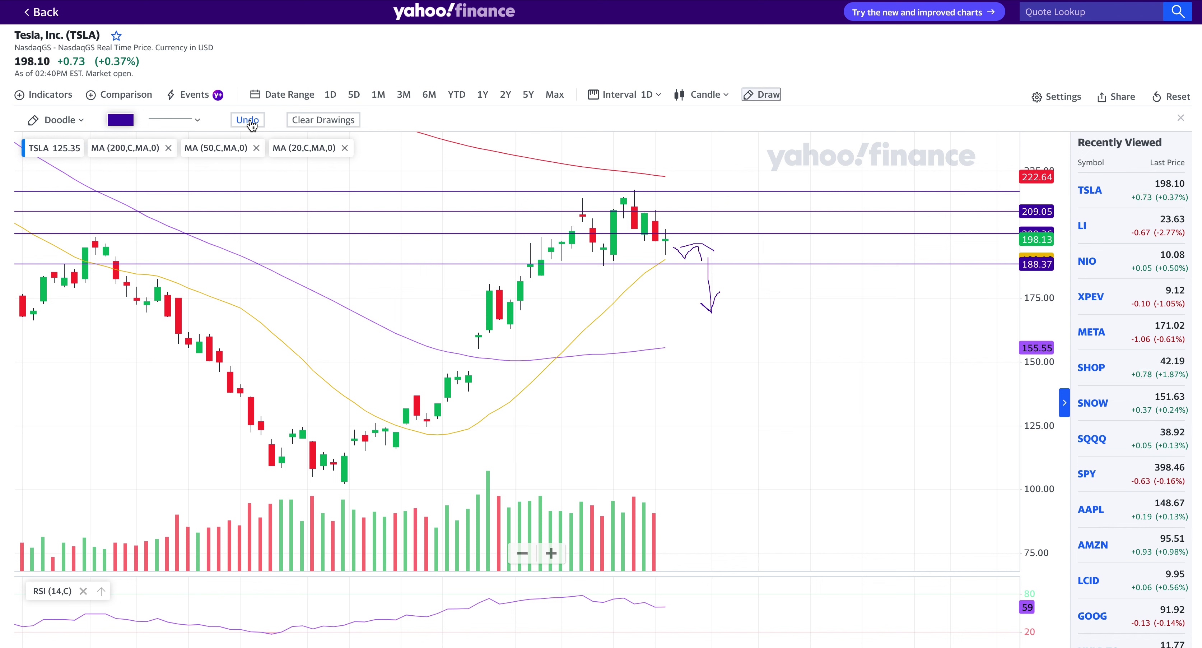
{"action": "left_click", "coordinate": [248, 120]}
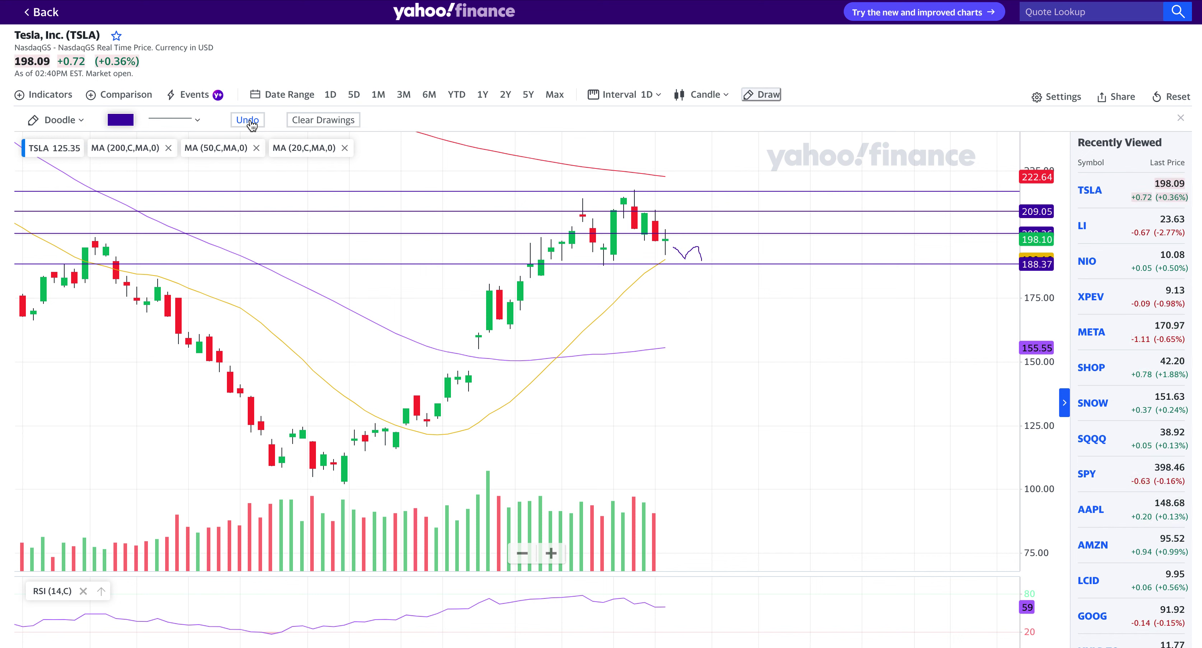
{"action": "left_click", "coordinate": [247, 120]}
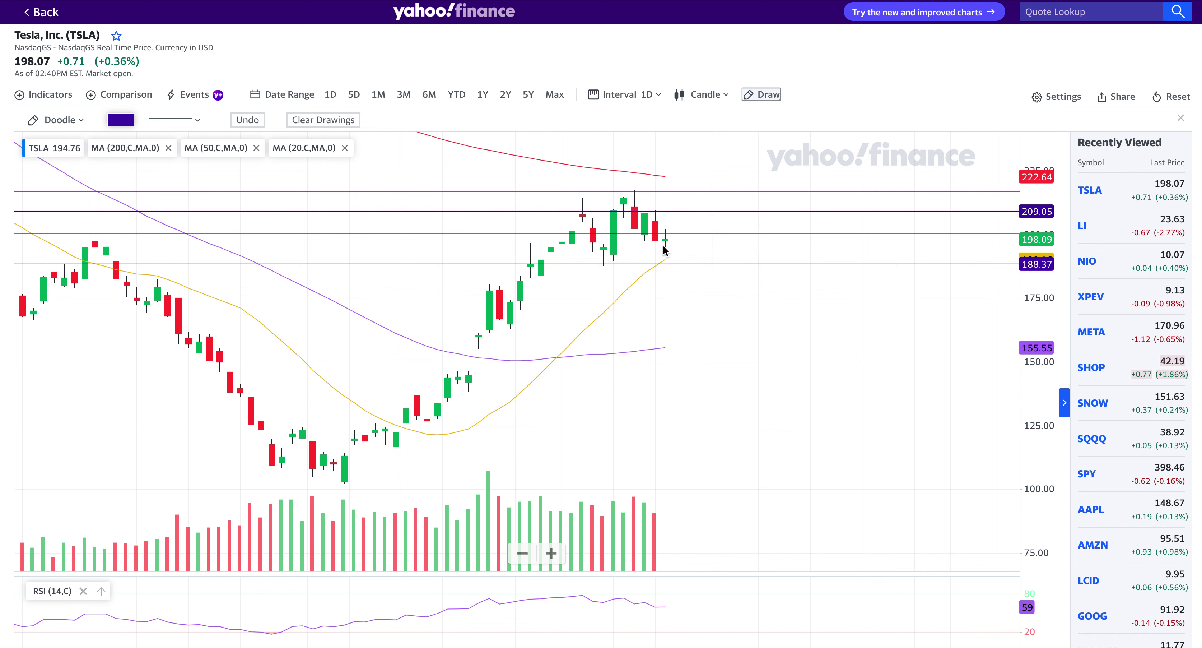
Sketch a rising trendline and a zigzag on the daily chart, then undo both
{"action": "left_click_drag", "start_coordinate": [598, 275], "coordinate": [767, 227]}
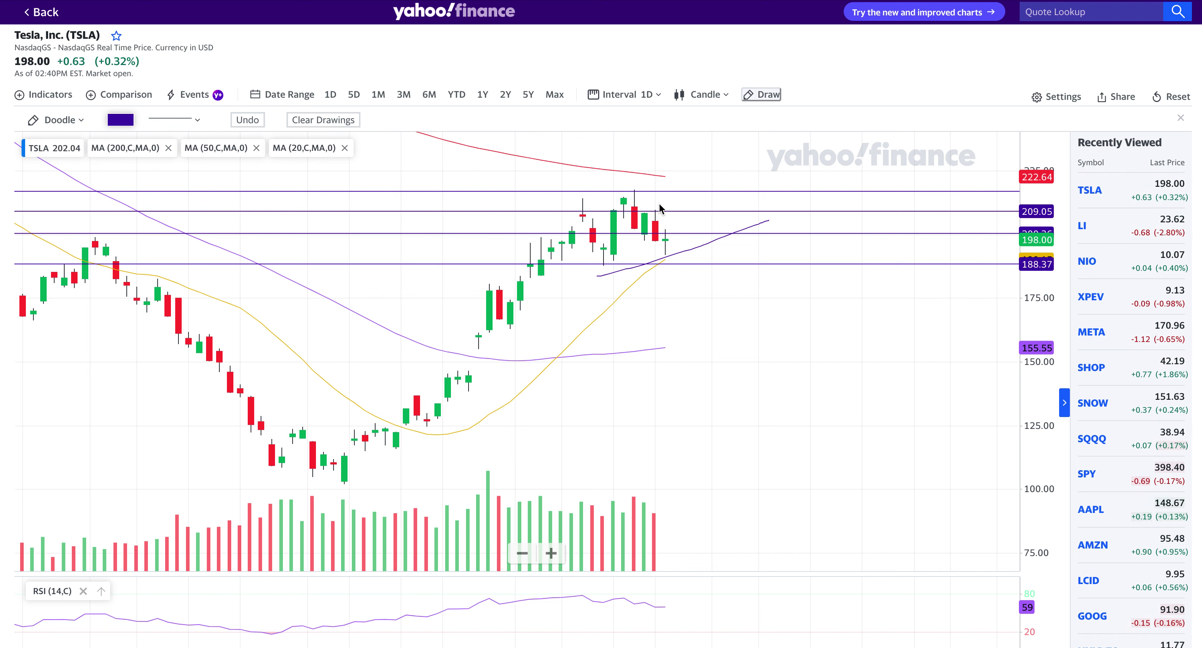
{"action": "mouse_move", "coordinate": [682, 232]}
{"action": "left_mouse_down"}
{"action": "mouse_move", "coordinate": [692, 212]}
{"action": "mouse_move", "coordinate": [710, 238]}
{"action": "mouse_move", "coordinate": [719, 204]}
{"action": "mouse_move", "coordinate": [732, 223]}
{"action": "mouse_move", "coordinate": [753, 190]}
{"action": "mouse_move", "coordinate": [763, 206]}
{"action": "mouse_move", "coordinate": [795, 153]}
{"action": "left_mouse_up"}
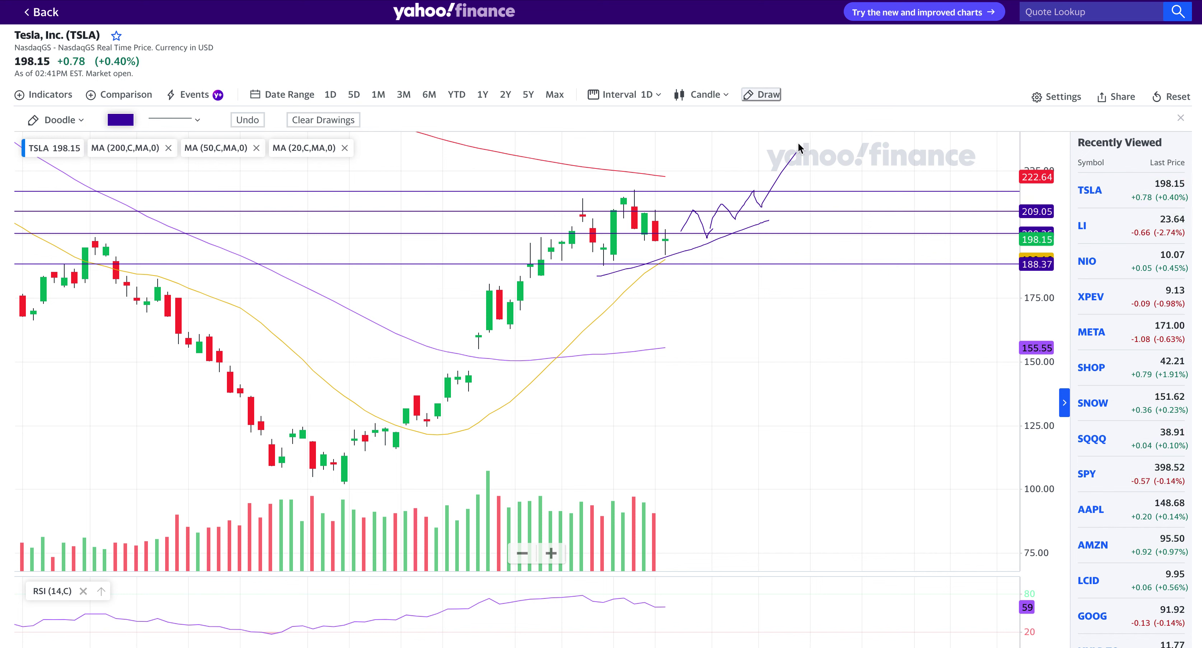
{"action": "left_click", "coordinate": [250, 121]}
{"action": "left_click", "coordinate": [249, 121]}
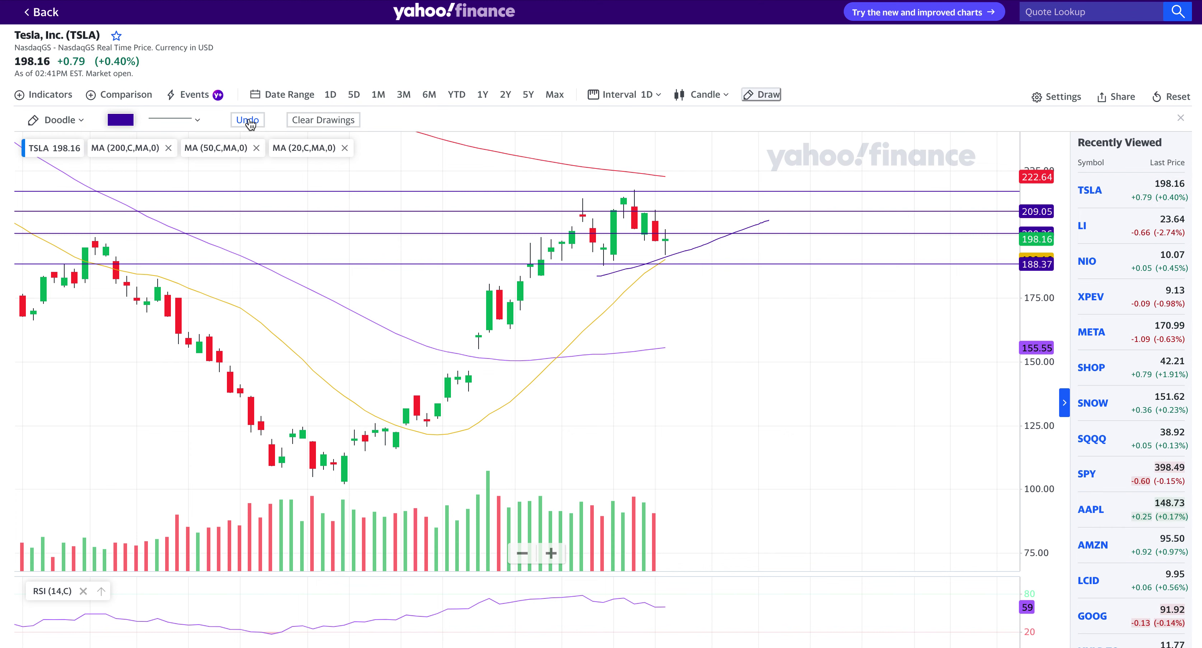
Zoom out, sketch a down-sloping line and arrow, undo them, and show the interval list
{"action": "scroll", "coordinate": [526, 296], "scroll_direction": "down", "scroll_amount": 5}
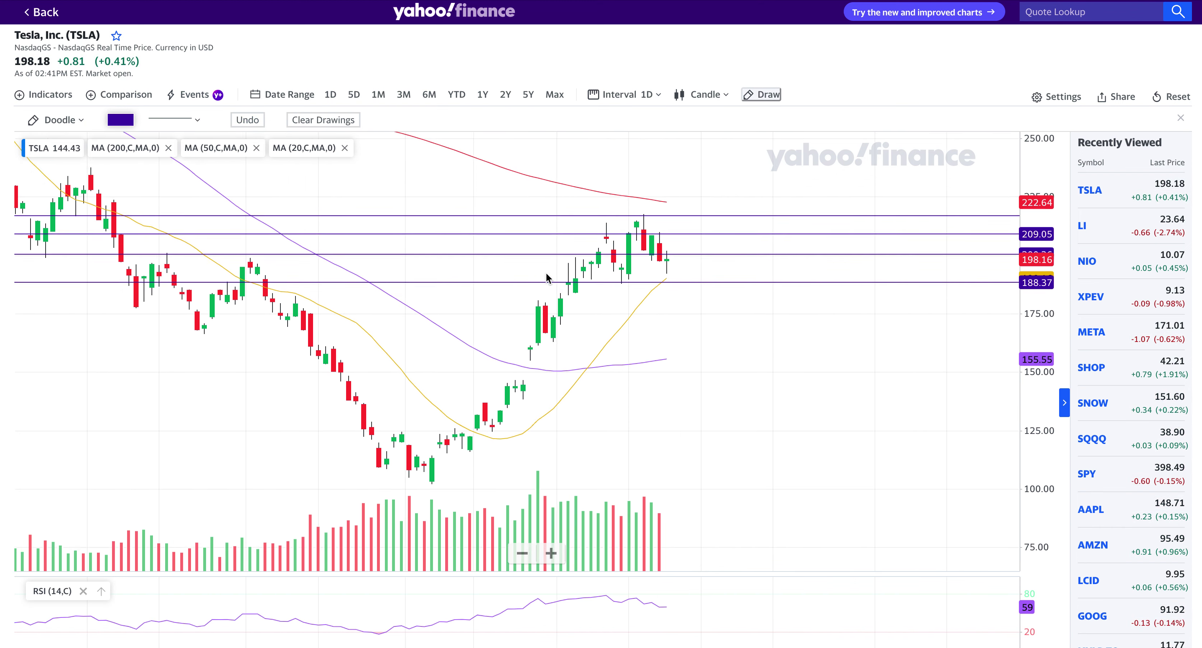
{"action": "scroll", "coordinate": [698, 272], "scroll_direction": "down", "scroll_amount": 2}
{"action": "scroll", "coordinate": [695, 266], "scroll_direction": "up", "scroll_amount": 2}
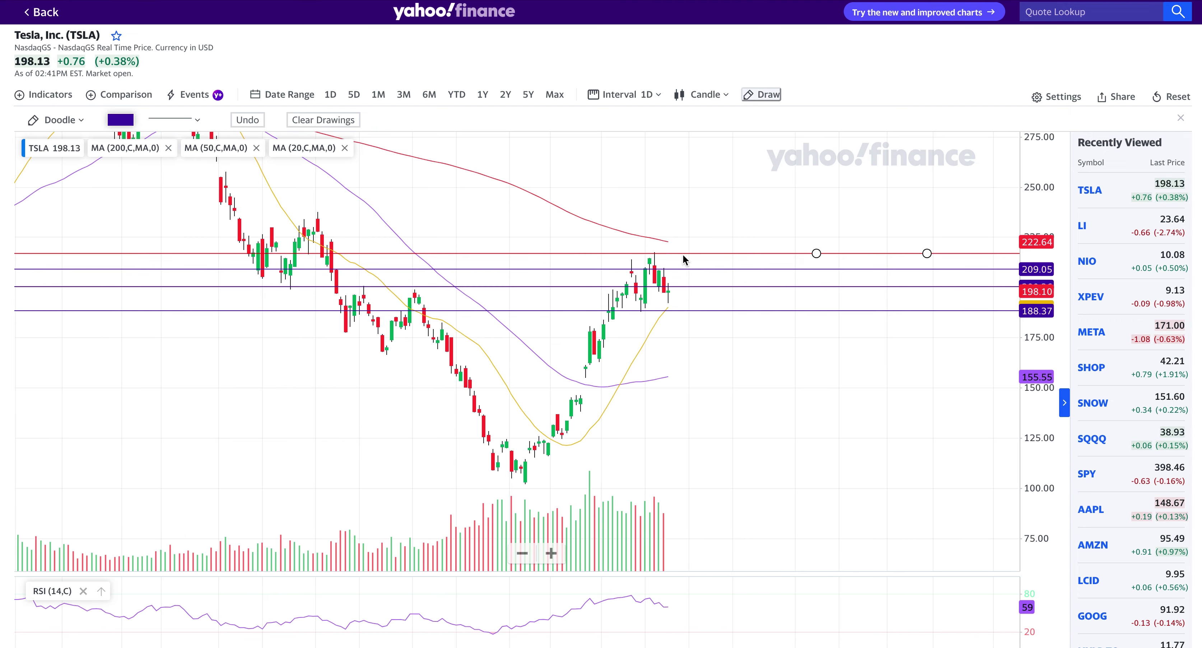
{"action": "left_click_drag", "start_coordinate": [673, 247], "coordinate": [769, 276]}
{"action": "mouse_move", "coordinate": [681, 241]}
{"action": "left_mouse_down"}
{"action": "mouse_move", "coordinate": [711, 214]}
{"action": "mouse_move", "coordinate": [716, 231]}
{"action": "left_mouse_up"}
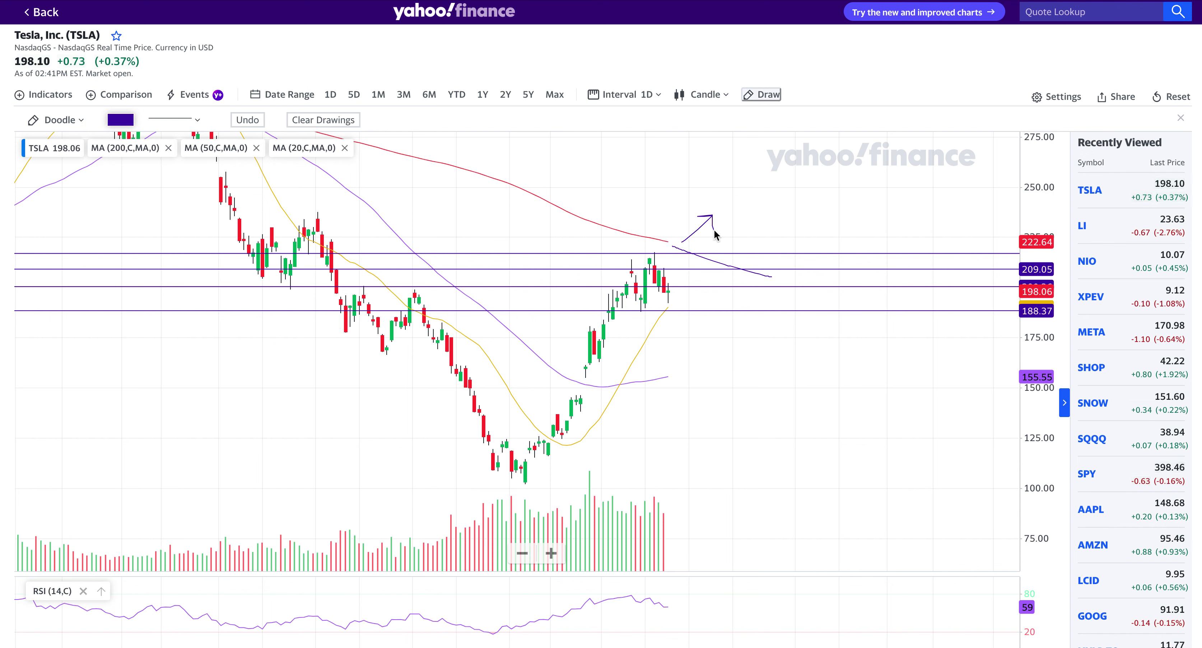
{"action": "left_click", "coordinate": [248, 120]}
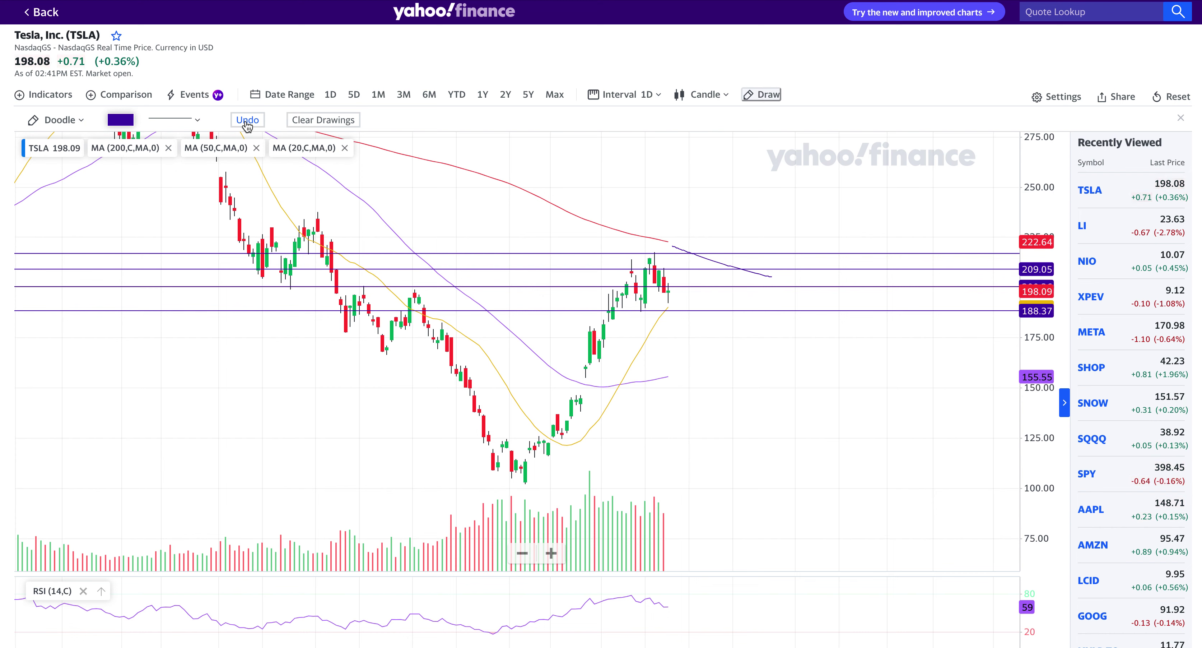
{"action": "scroll", "coordinate": [695, 287], "scroll_direction": "up", "scroll_amount": 5}
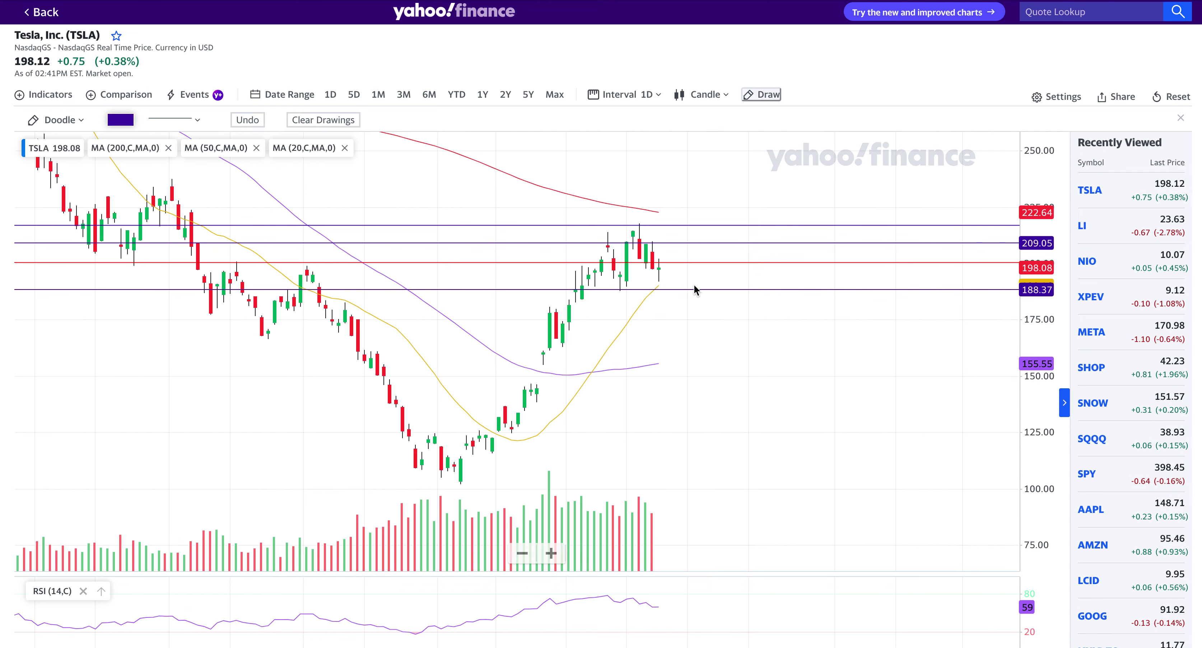
{"action": "left_click", "coordinate": [621, 94]}
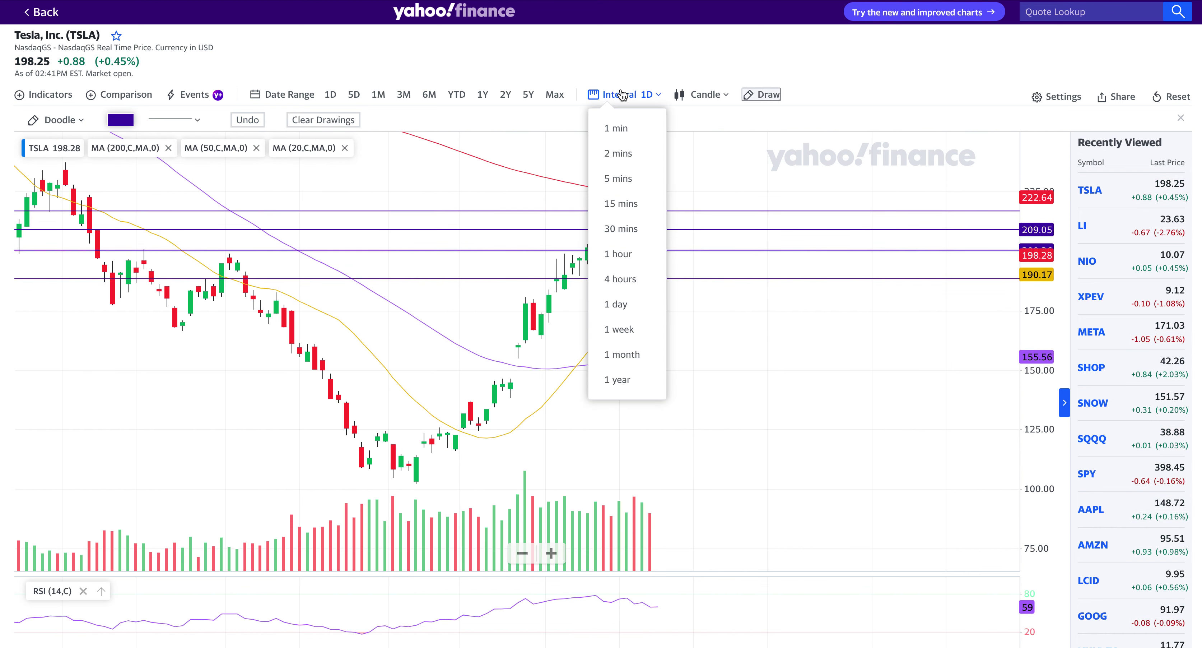
Switch to 4-hour candles and sketch a circle at the 200 level, a mark, and a downward arrow
{"action": "left_click", "coordinate": [619, 279]}
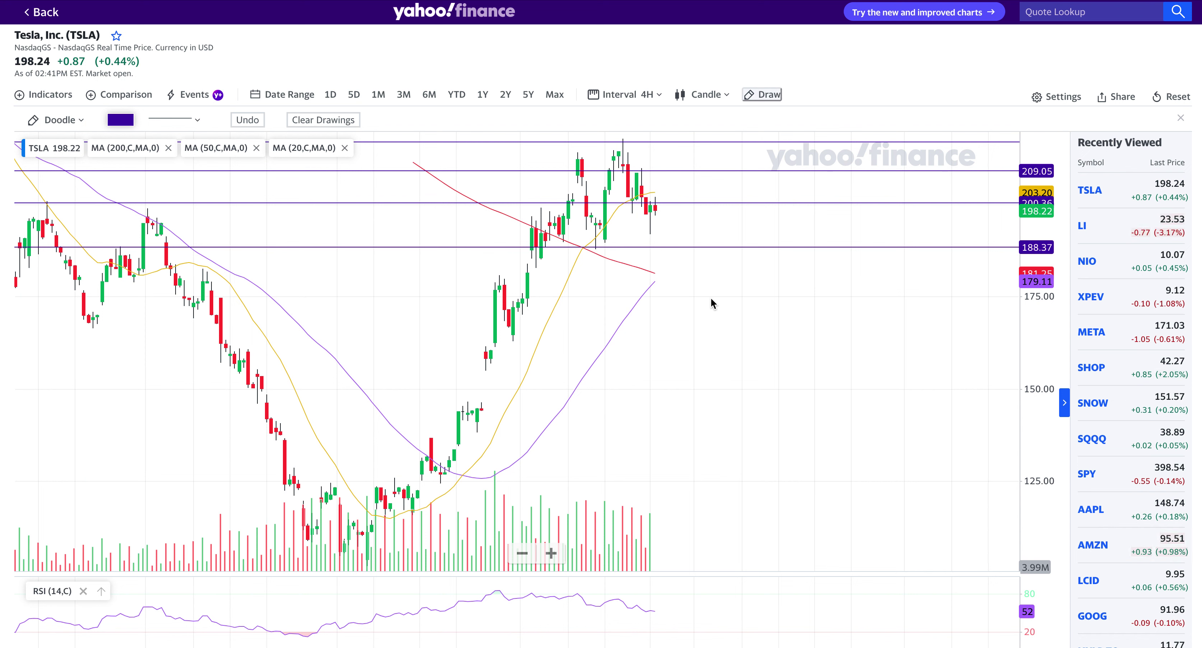
{"action": "left_click", "coordinate": [556, 207]}
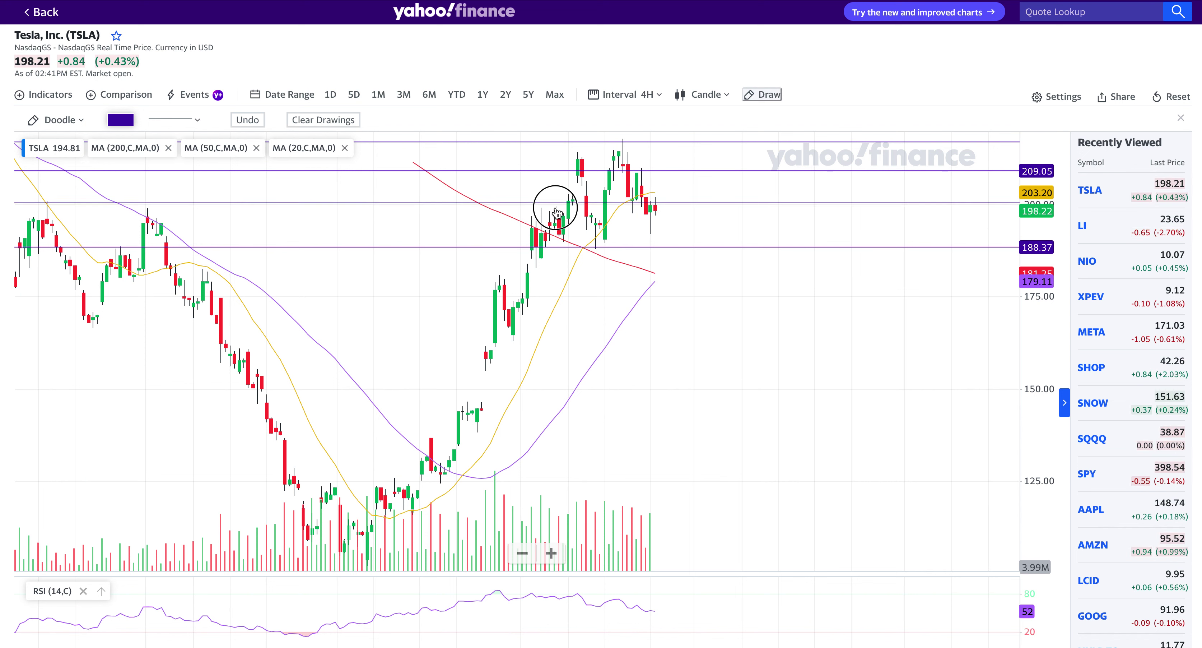
{"action": "mouse_move", "coordinate": [557, 212]}
{"action": "left_mouse_down"}
{"action": "mouse_move", "coordinate": [530, 209]}
{"action": "mouse_move", "coordinate": [518, 223]}
{"action": "mouse_move", "coordinate": [530, 245]}
{"action": "mouse_move", "coordinate": [563, 252]}
{"action": "mouse_move", "coordinate": [577, 229]}
{"action": "mouse_move", "coordinate": [565, 207]}
{"action": "mouse_move", "coordinate": [540, 216]}
{"action": "left_mouse_up"}
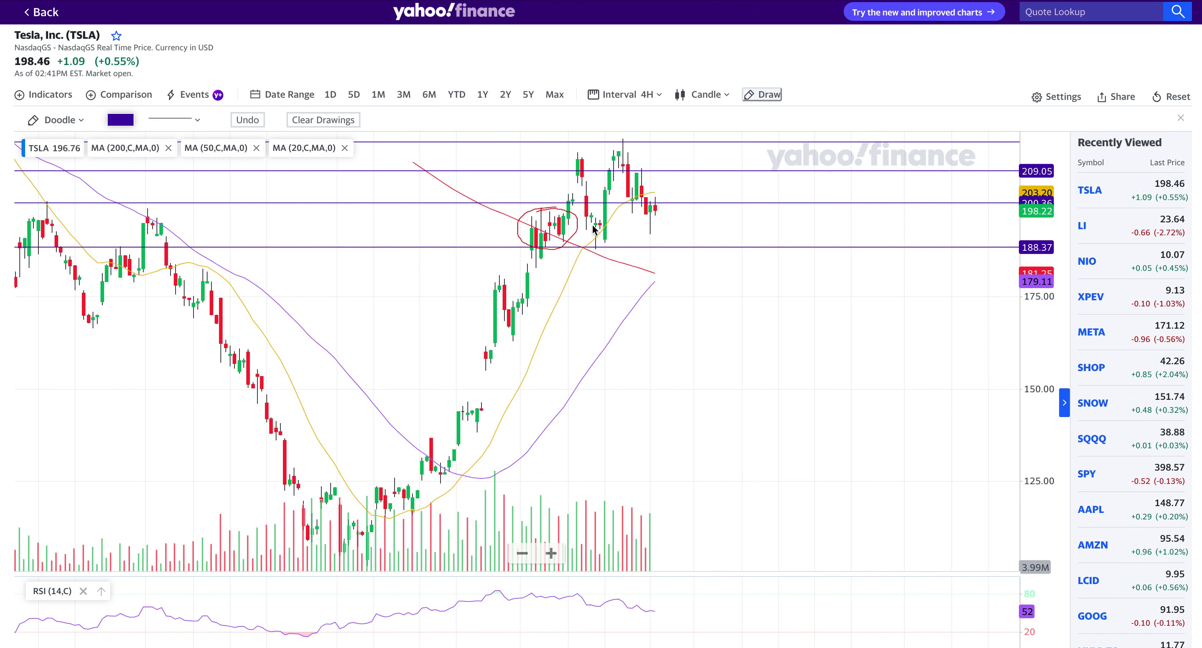
{"action": "left_click_drag", "start_coordinate": [670, 224], "coordinate": [674, 249]}
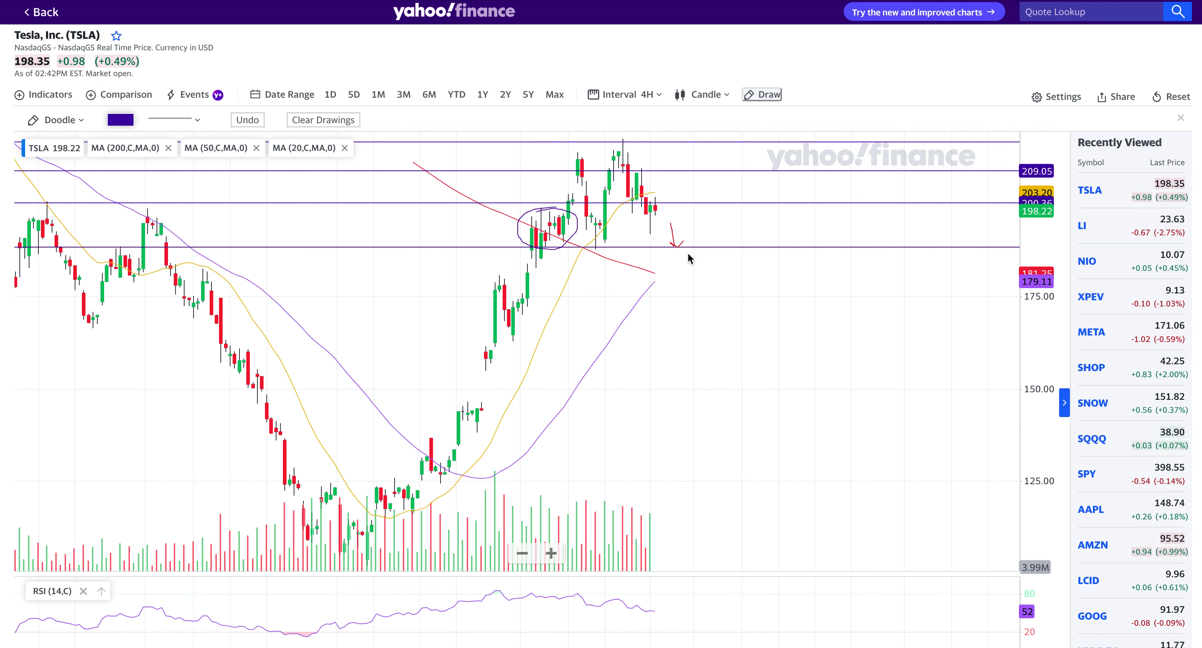
{"action": "mouse_move", "coordinate": [687, 254]}
{"action": "left_mouse_down"}
{"action": "mouse_move", "coordinate": [696, 322]}
{"action": "mouse_move", "coordinate": [721, 327]}
{"action": "left_mouse_up"}
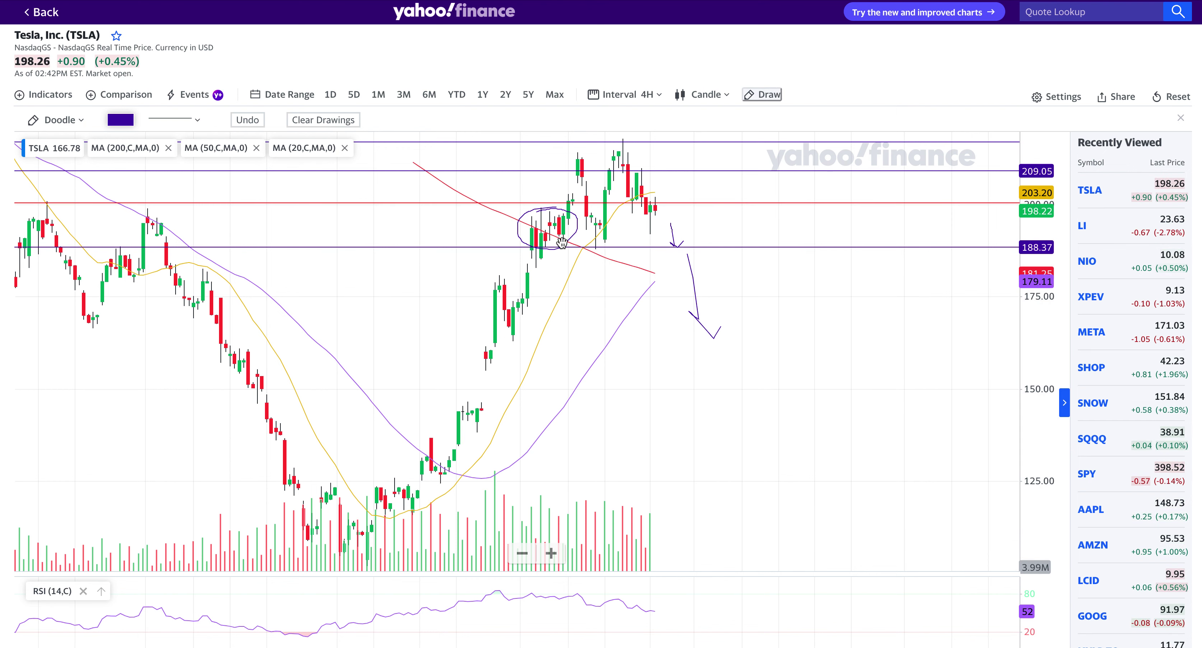
Circle the tall green candle near the support line on the 4H chart
{"action": "left_click", "coordinate": [656, 227]}
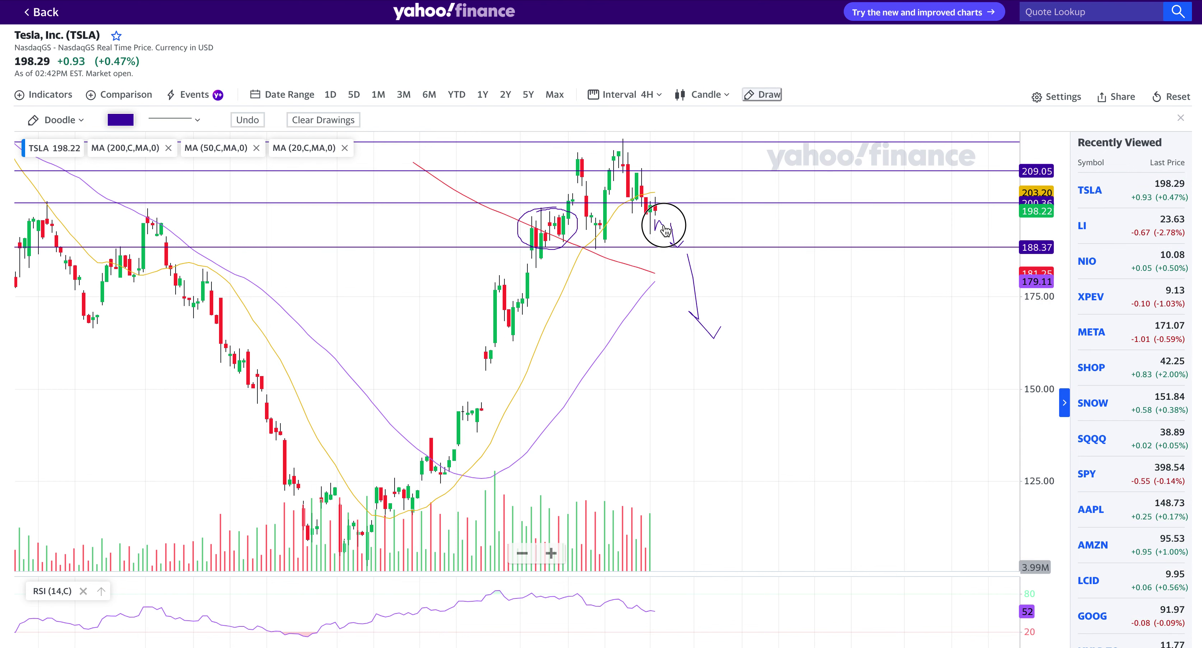
{"action": "scroll", "coordinate": [635, 230], "scroll_direction": "up", "scroll_amount": 1}
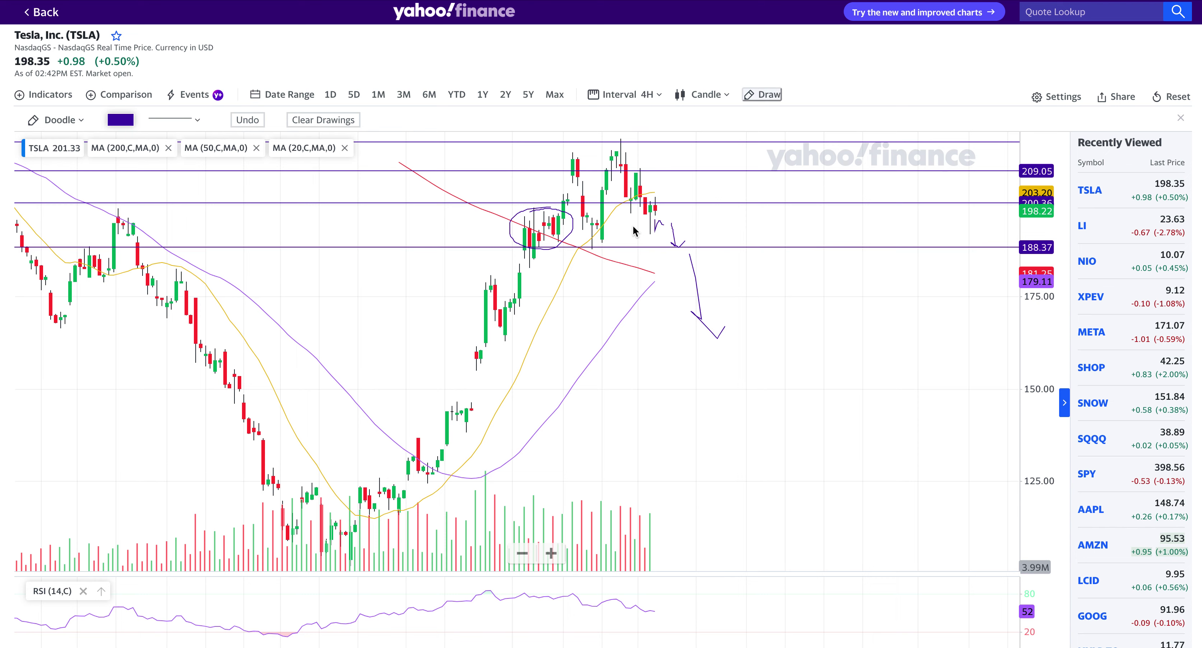
{"action": "scroll", "coordinate": [634, 230], "scroll_direction": "up", "scroll_amount": 5}
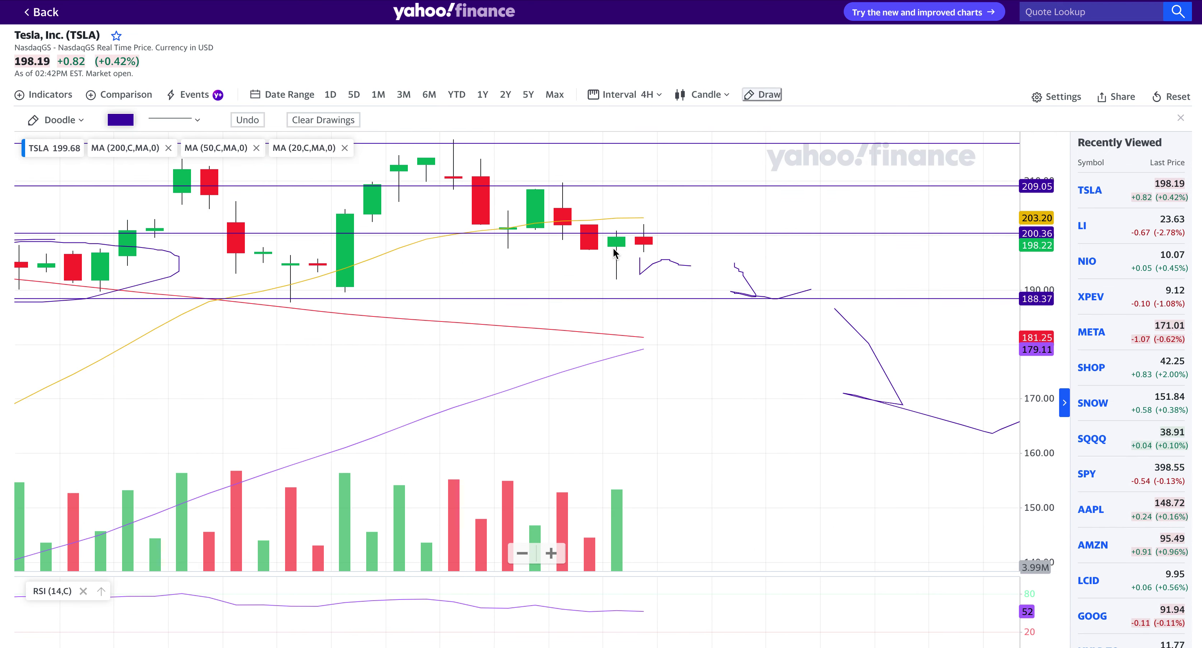
{"action": "left_click", "coordinate": [611, 274]}
{"action": "scroll", "coordinate": [550, 250], "scroll_direction": "down", "scroll_amount": 5}
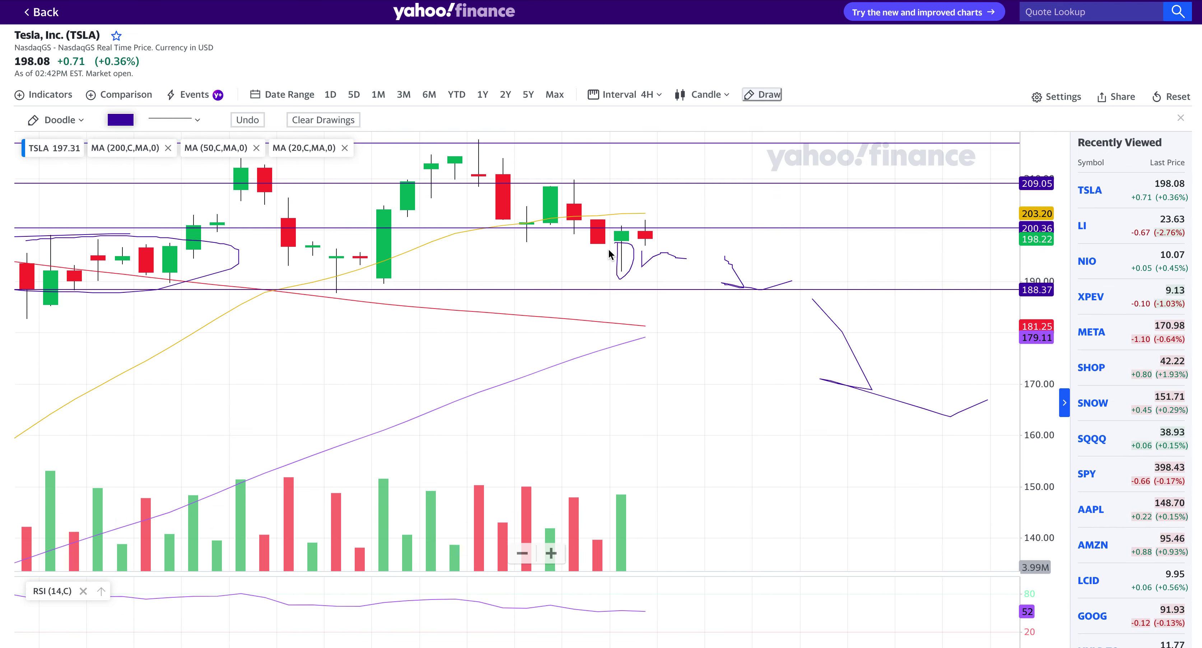
{"action": "mouse_move", "coordinate": [411, 249]}
{"action": "left_mouse_down"}
{"action": "mouse_move", "coordinate": [403, 279]}
{"action": "mouse_move", "coordinate": [416, 255]}
{"action": "mouse_move", "coordinate": [457, 273]}
{"action": "mouse_move", "coordinate": [472, 198]}
{"action": "mouse_move", "coordinate": [438, 232]}
{"action": "left_mouse_up"}
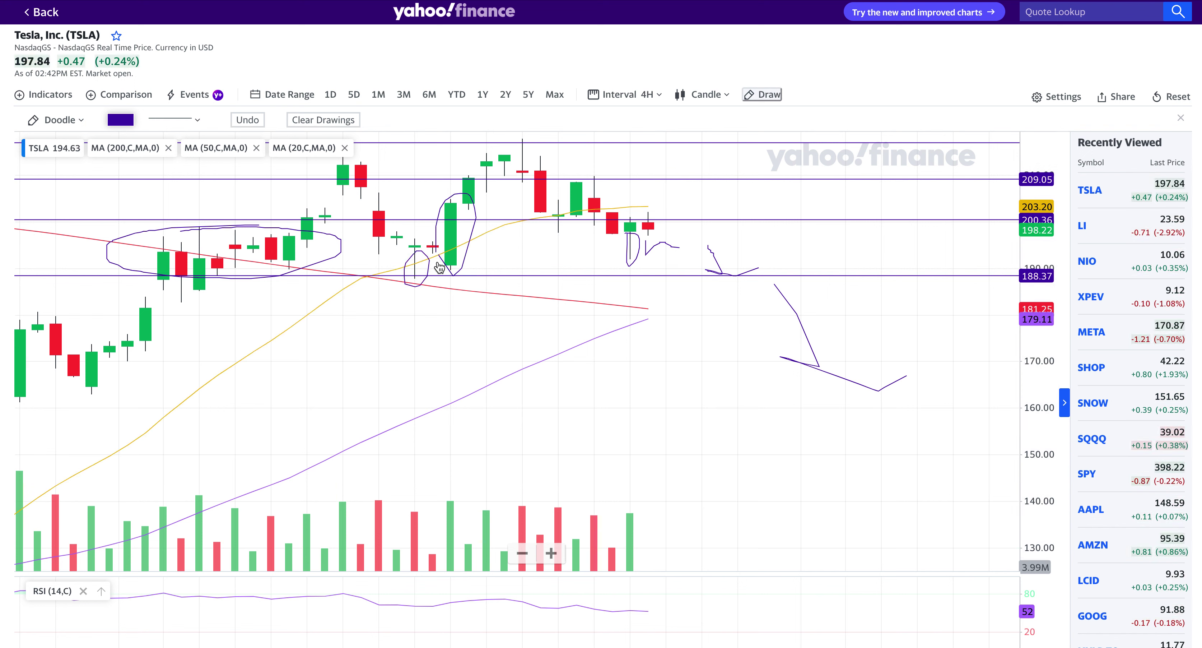
{"action": "scroll", "coordinate": [439, 266], "scroll_direction": "down", "scroll_amount": 5}
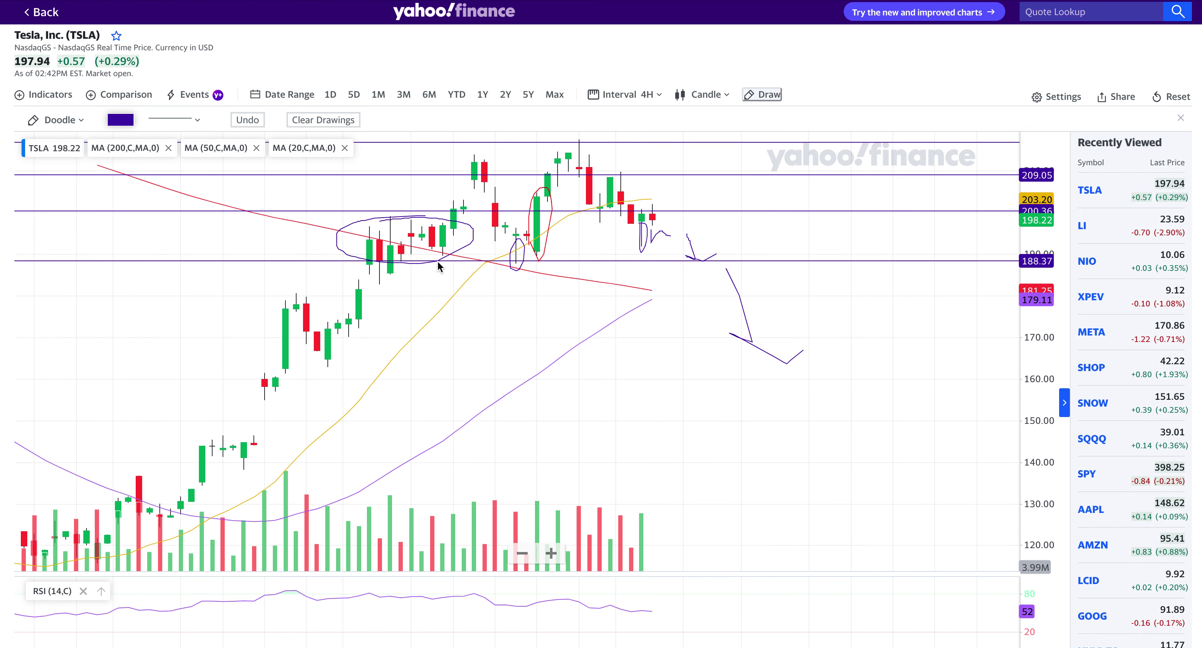
{"action": "scroll", "coordinate": [438, 264], "scroll_direction": "down", "scroll_amount": 5}
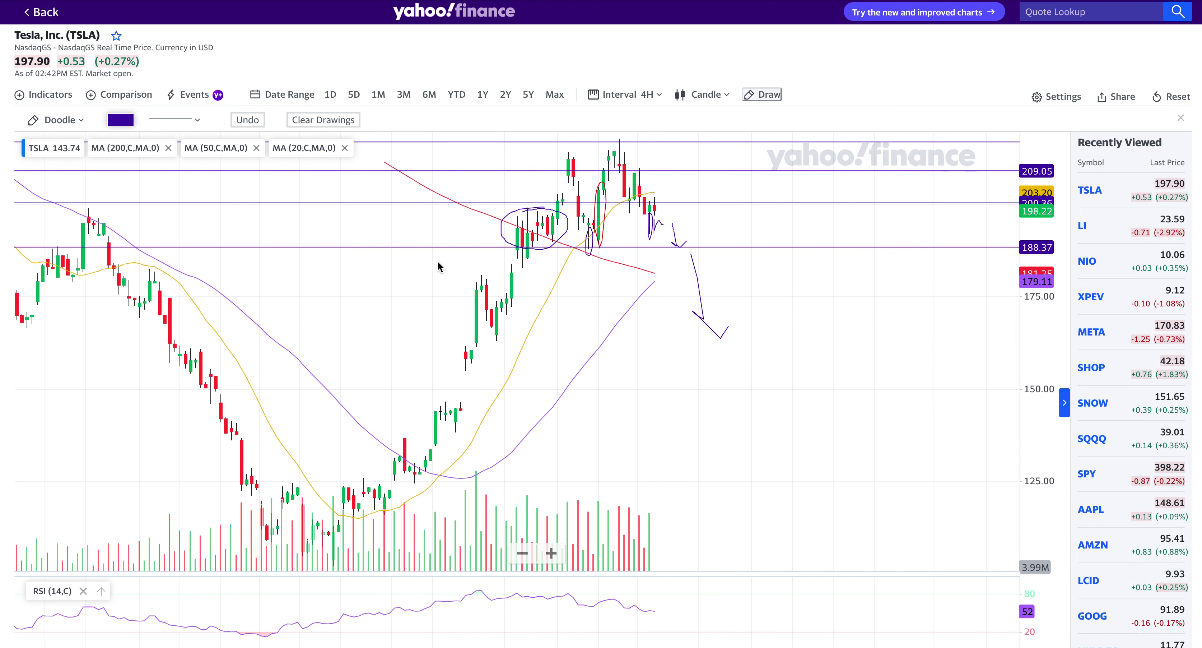
Undo four times to clear the circles and arrow sketches
{"action": "left_click", "coordinate": [247, 121]}
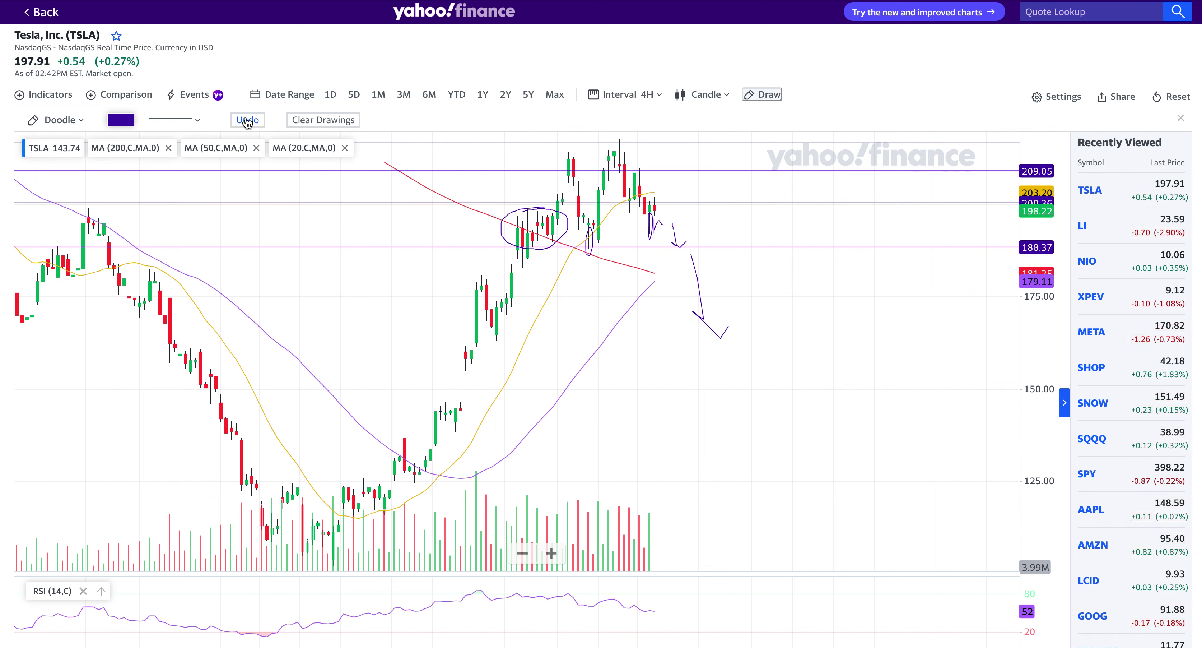
{"action": "left_click", "coordinate": [247, 120]}
{"action": "left_click", "coordinate": [247, 120]}
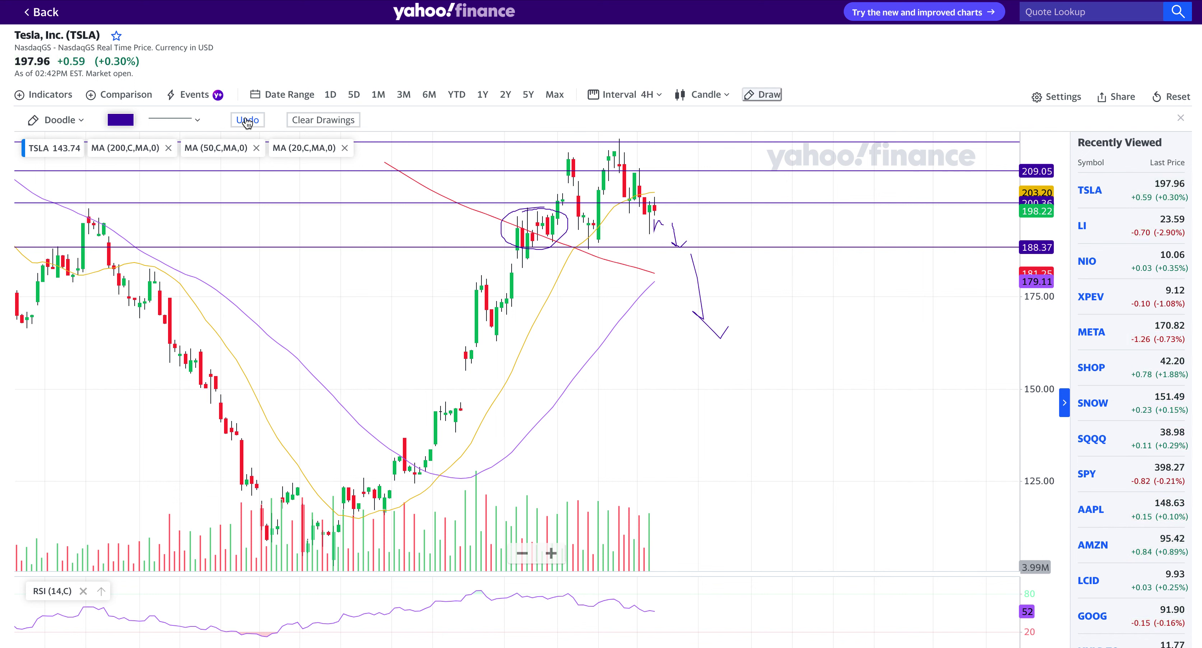
{"action": "left_click", "coordinate": [247, 120]}
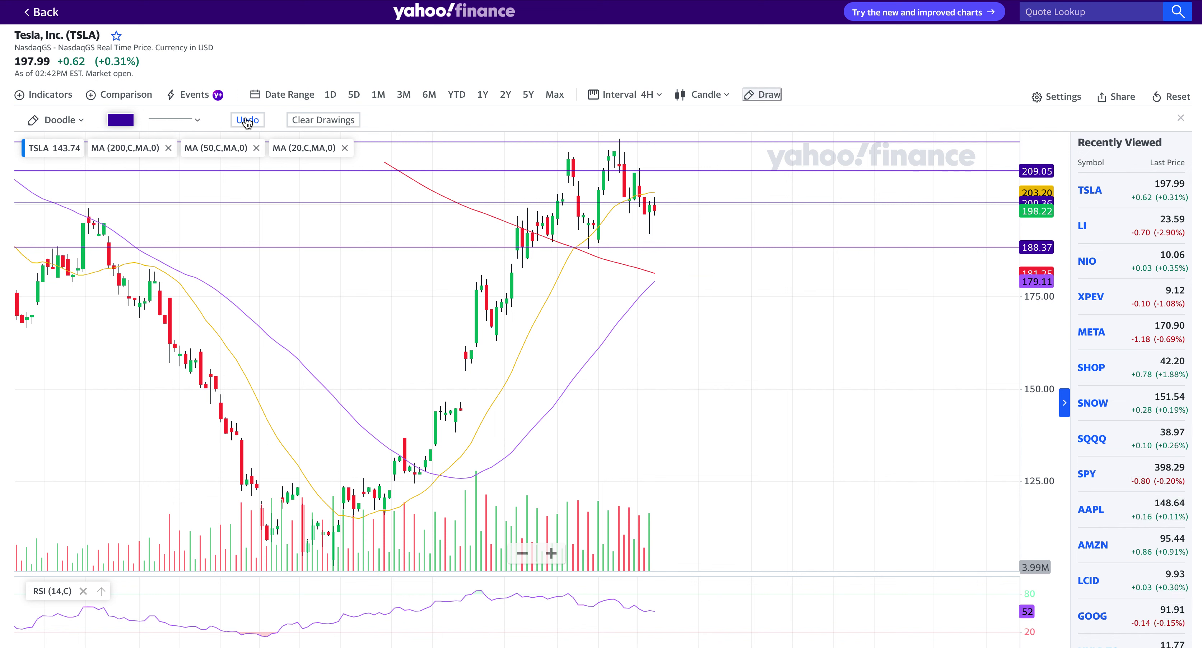
Sketch a downward arrow from the latest 4H candles, undo it, and show the interval choices
{"action": "left_click_drag", "start_coordinate": [671, 256], "coordinate": [720, 382]}
{"action": "mouse_move", "coordinate": [695, 365]}
{"action": "left_mouse_down"}
{"action": "mouse_move", "coordinate": [719, 382]}
{"action": "mouse_move", "coordinate": [740, 358]}
{"action": "left_mouse_up"}
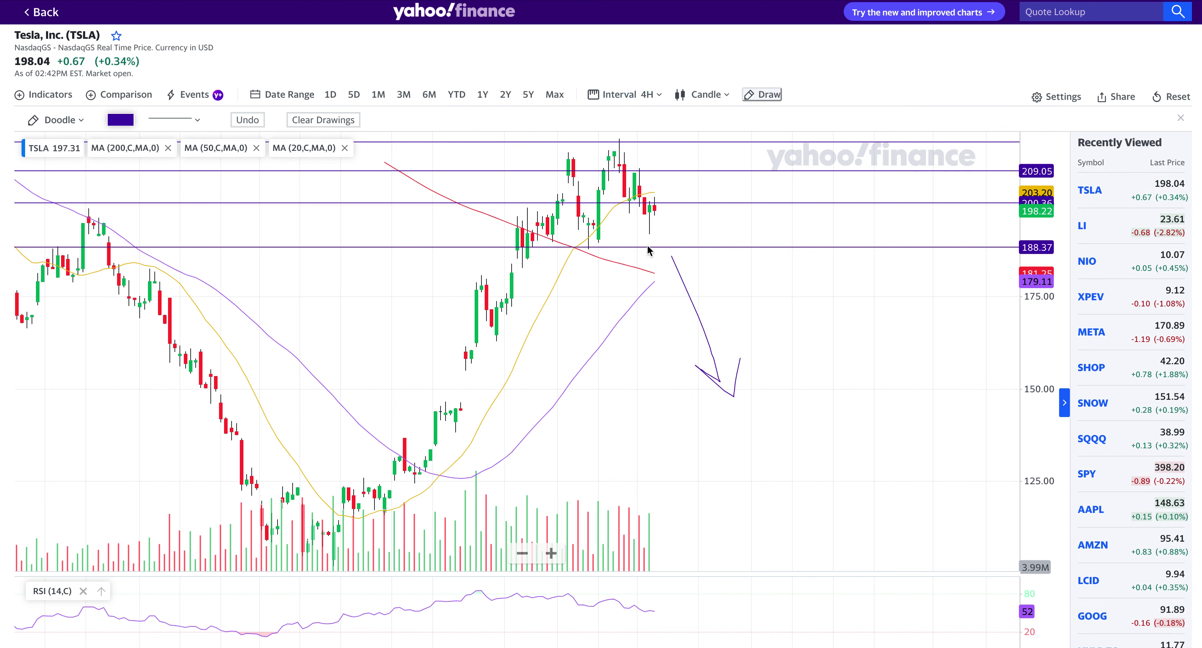
{"action": "scroll", "coordinate": [646, 248], "scroll_direction": "up", "scroll_amount": 5}
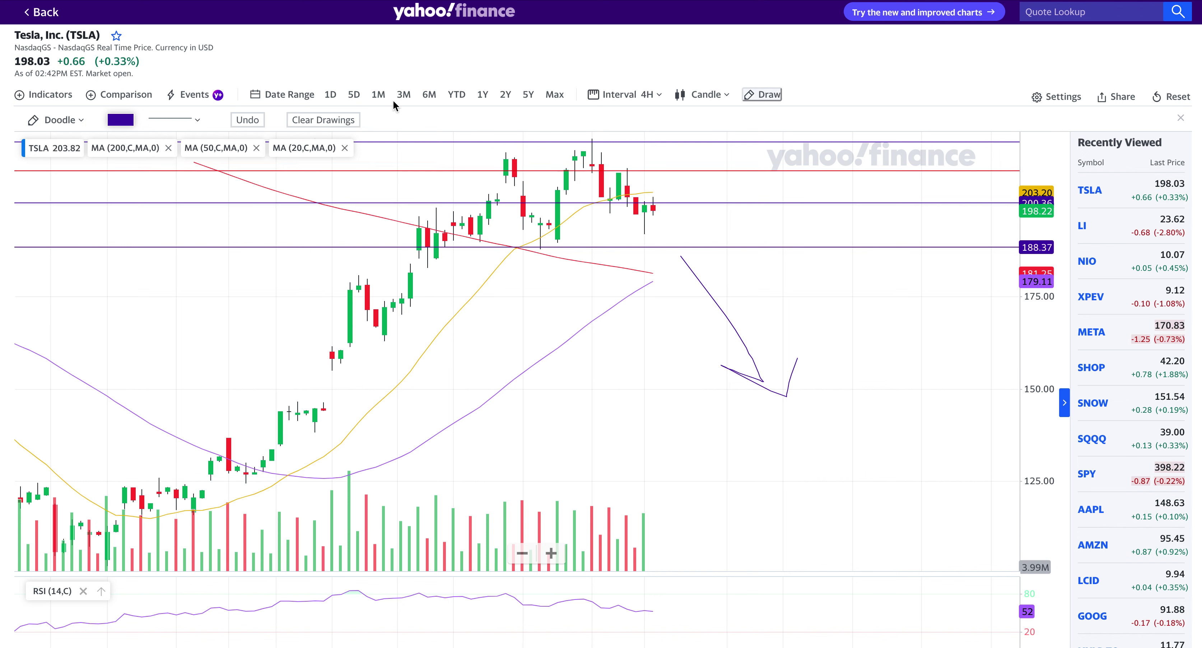
{"action": "left_click", "coordinate": [251, 120]}
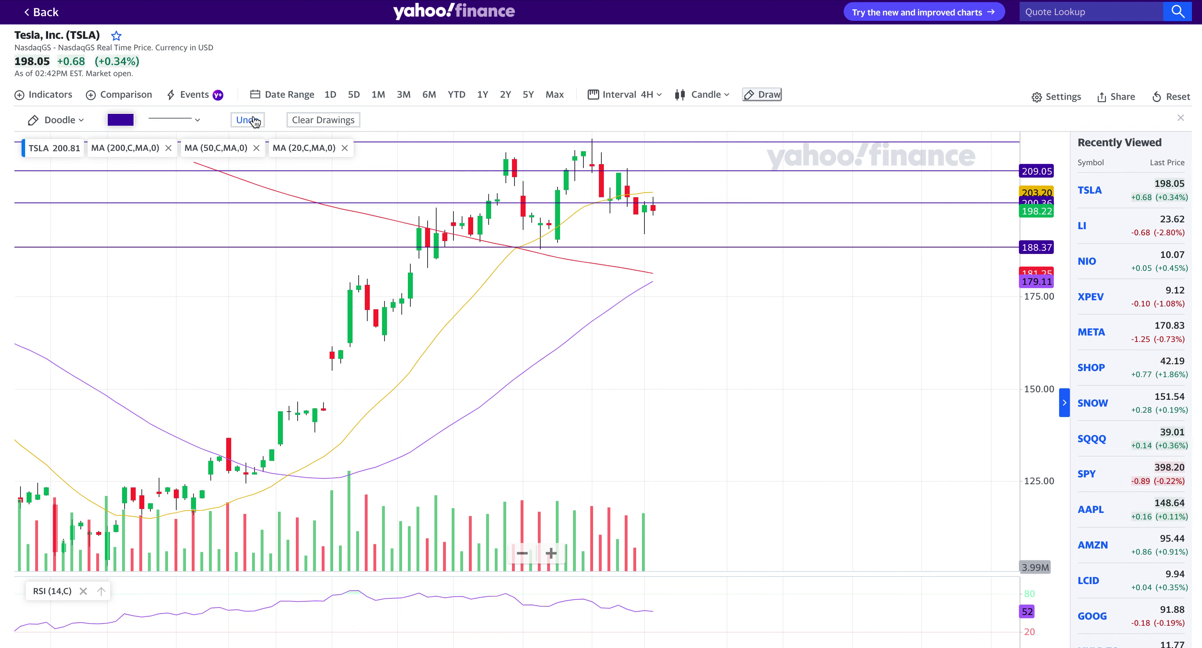
{"action": "left_click", "coordinate": [626, 95]}
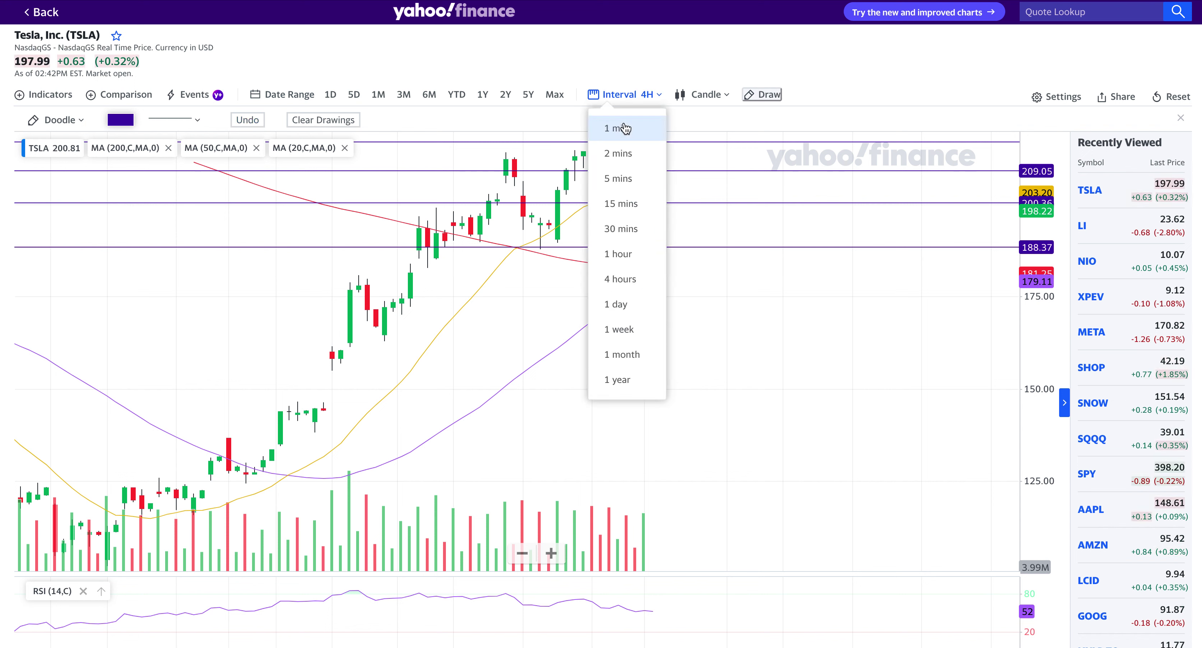
Switch the chart to 1-hour candles and zoom out
{"action": "left_click", "coordinate": [621, 255]}
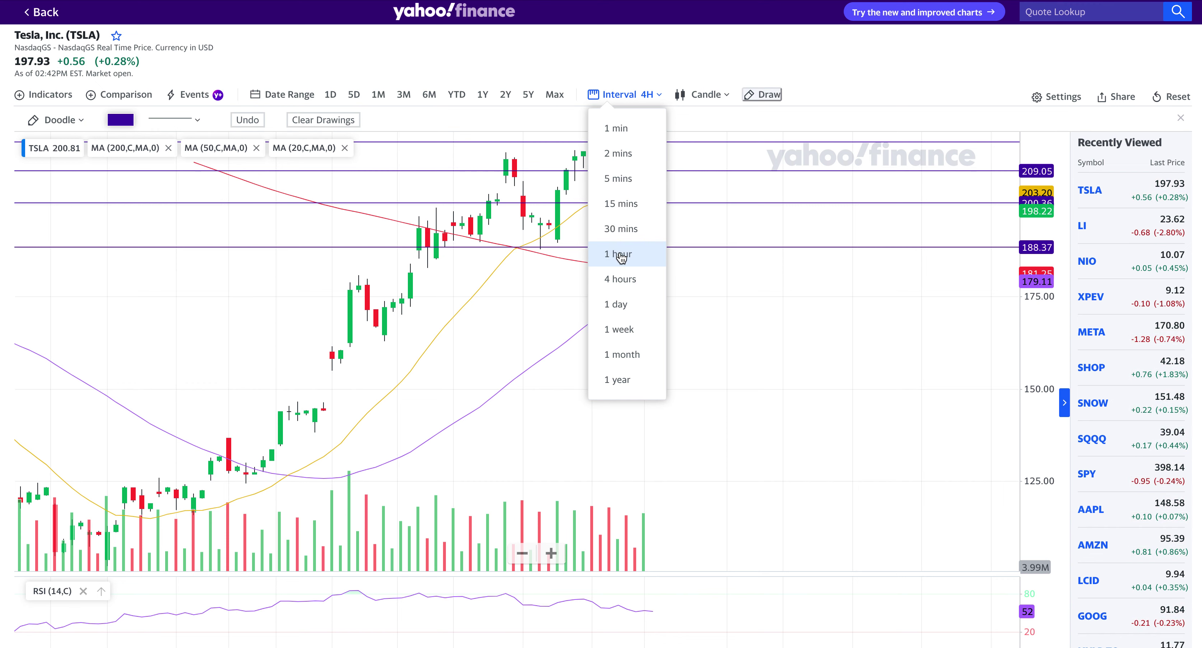
{"action": "left_click", "coordinate": [620, 255]}
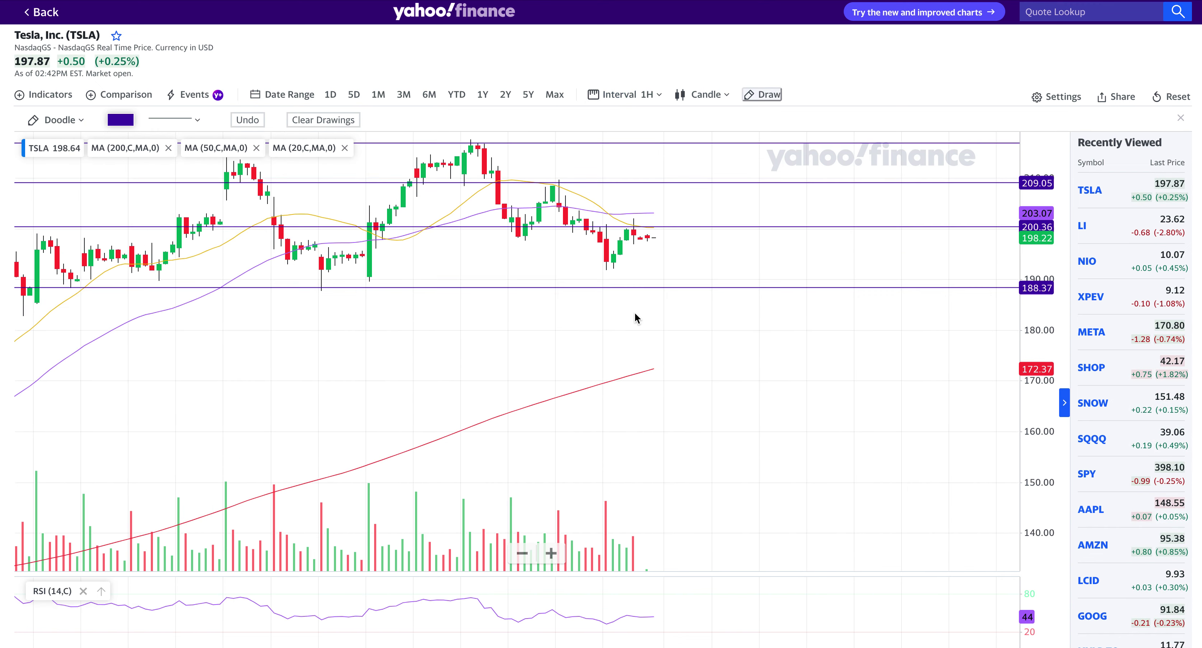
{"action": "scroll", "coordinate": [635, 317], "scroll_direction": "down", "scroll_amount": 10}
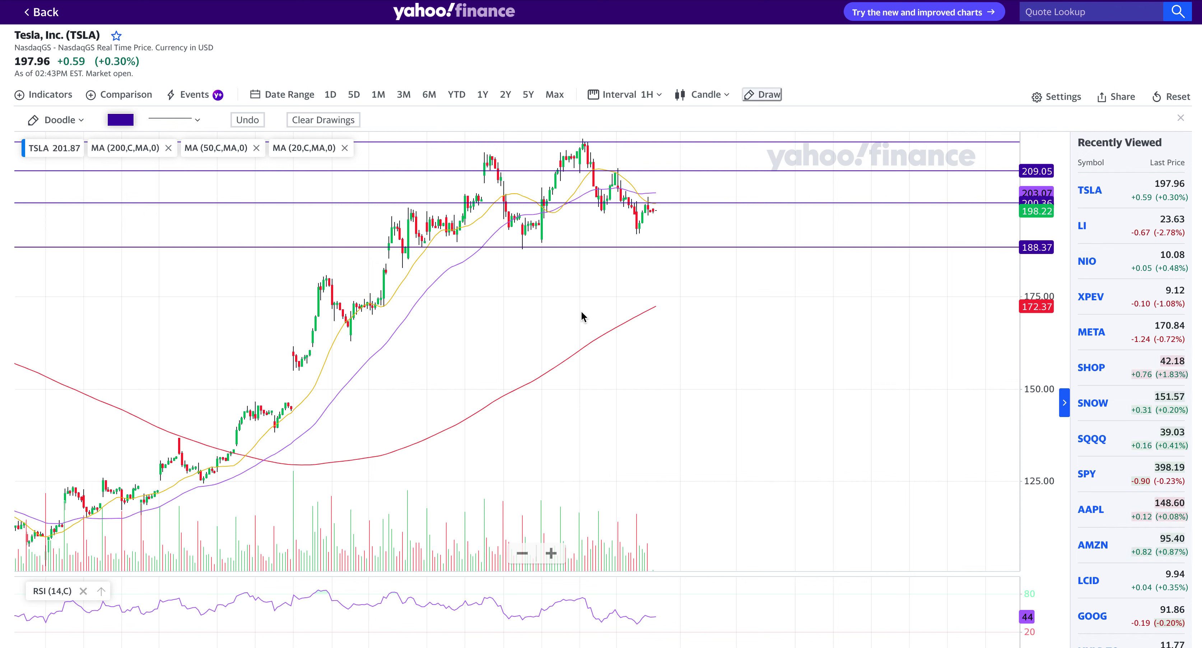
Return the chart to the 1-day interval and adjust the zoom on the daily candles
{"action": "left_click", "coordinate": [636, 95]}
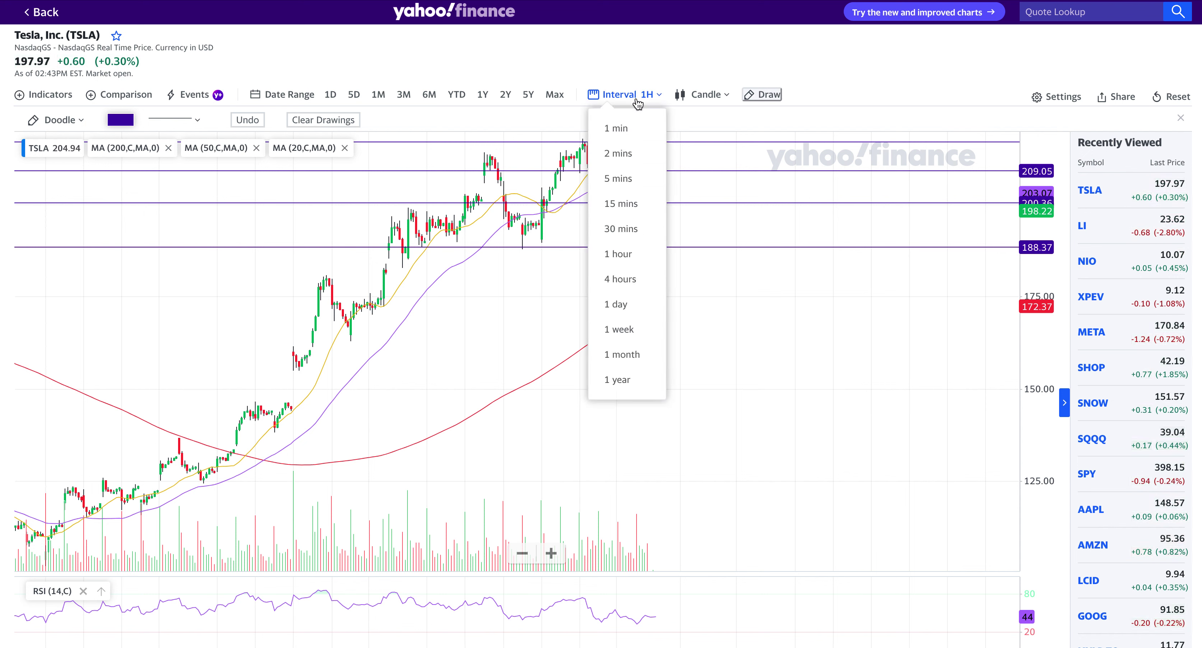
{"action": "left_click", "coordinate": [621, 308]}
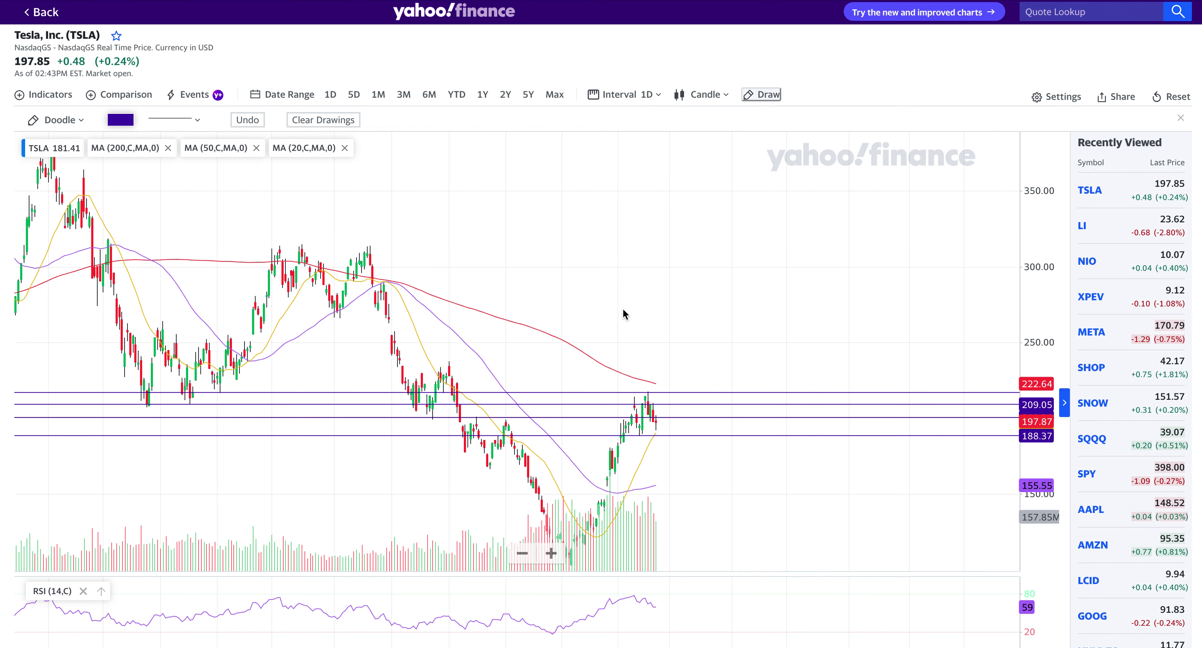
{"action": "scroll", "coordinate": [710, 389], "scroll_direction": "up", "scroll_amount": 5}
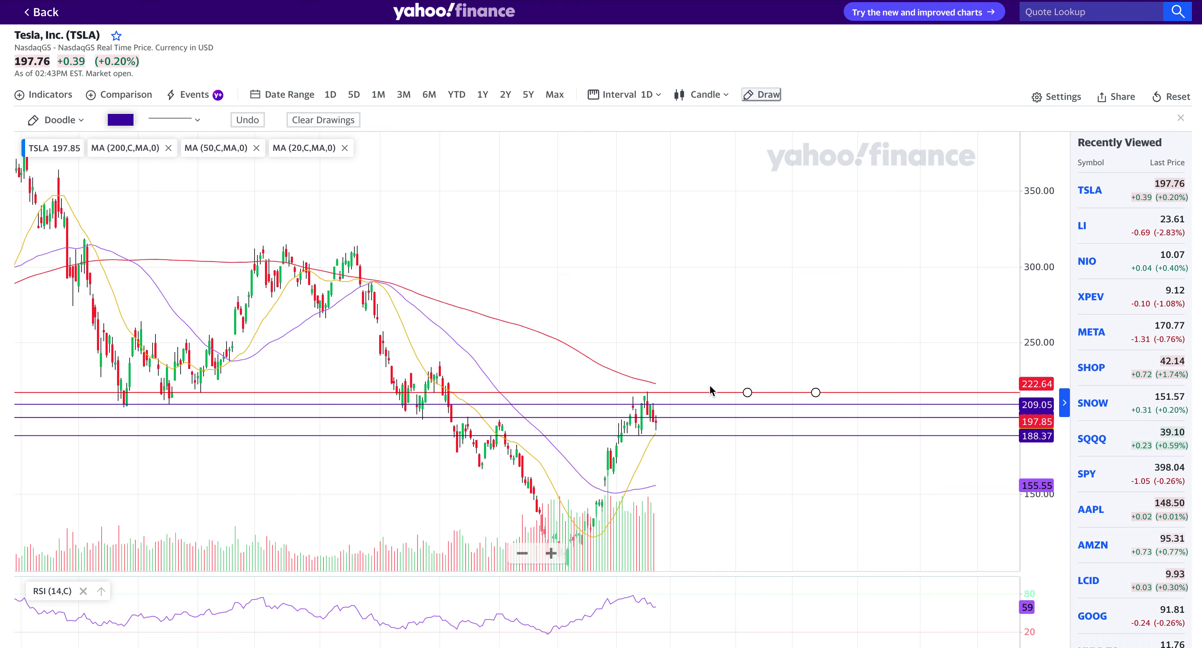
{"action": "scroll", "coordinate": [710, 387], "scroll_direction": "up", "scroll_amount": 6}
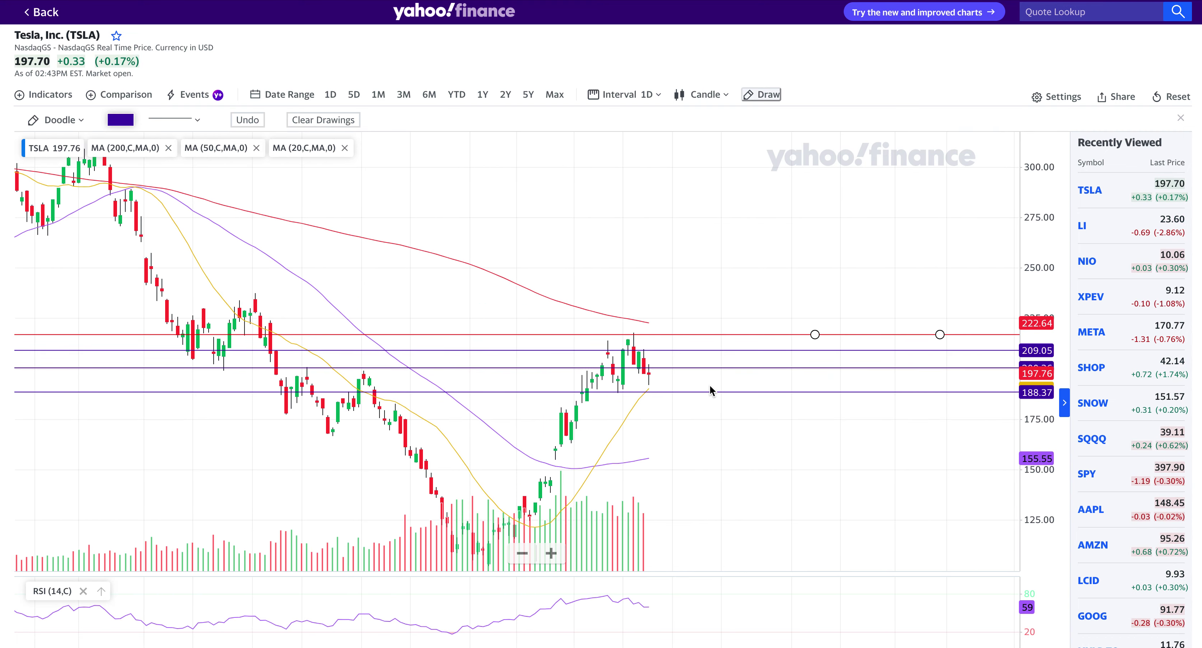
{"action": "scroll", "coordinate": [710, 386], "scroll_direction": "up", "scroll_amount": 3}
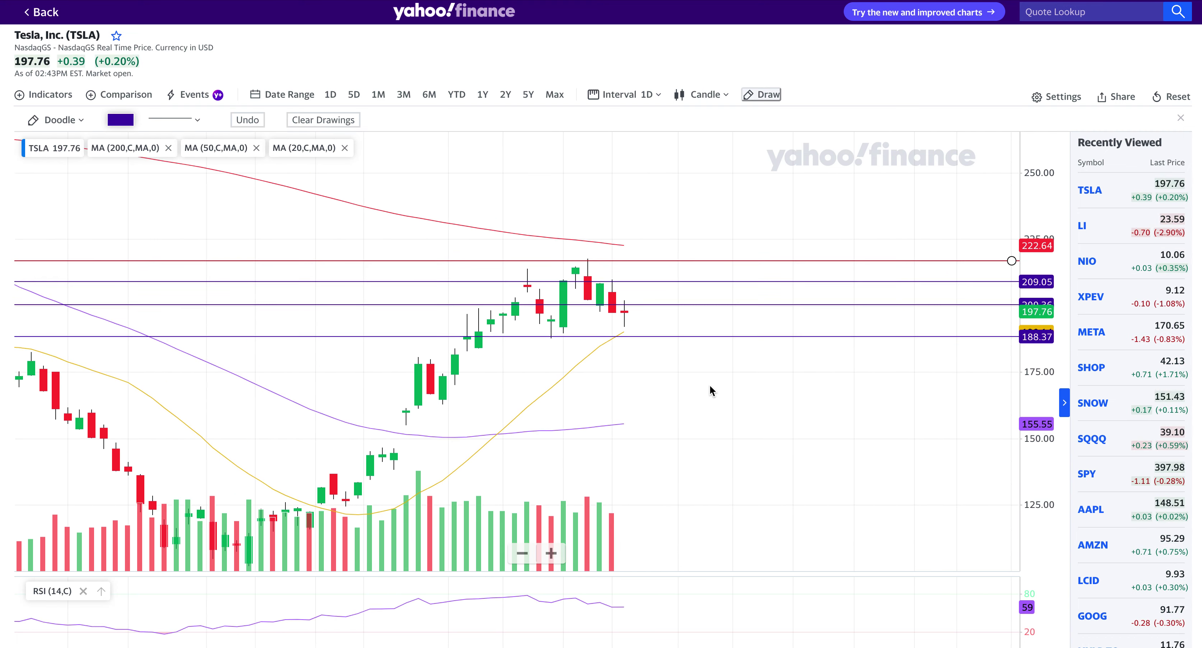
{"action": "scroll", "coordinate": [709, 384], "scroll_direction": "down", "scroll_amount": 2}
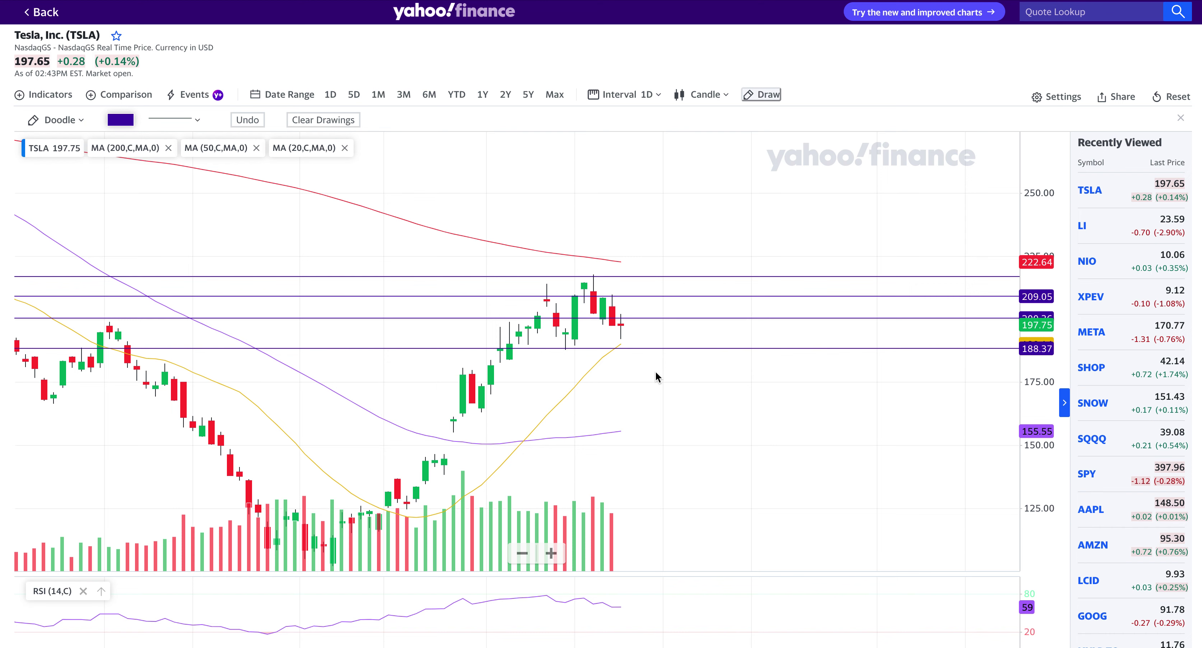
{"action": "scroll", "coordinate": [655, 372], "scroll_direction": "down", "scroll_amount": 3}
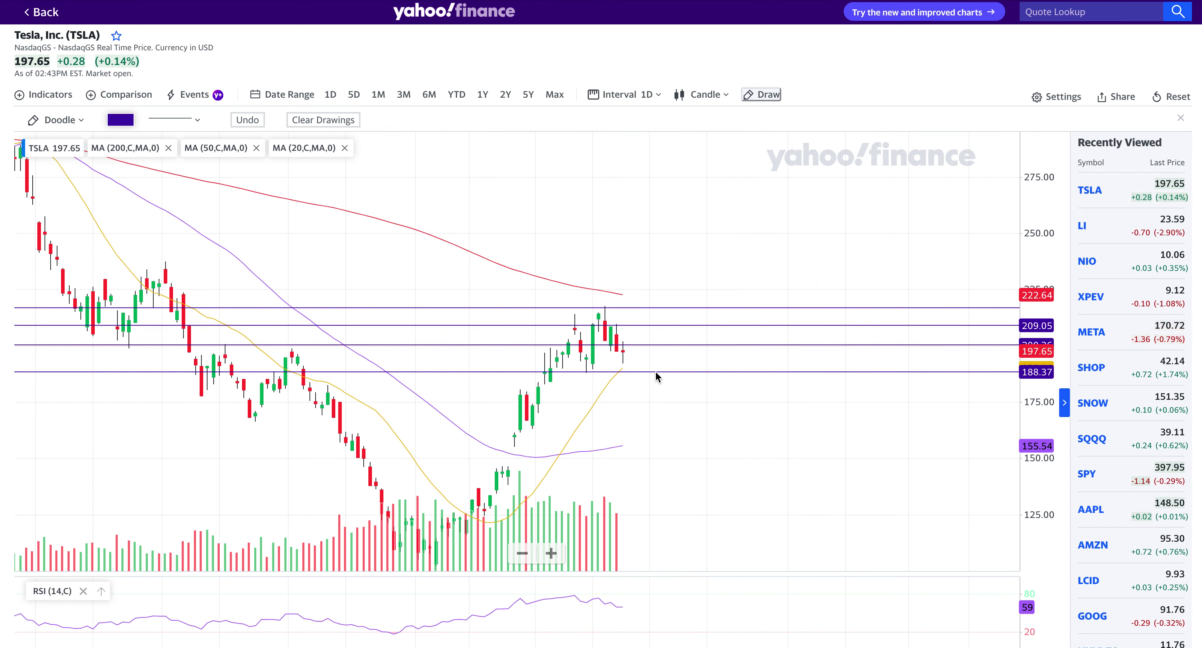